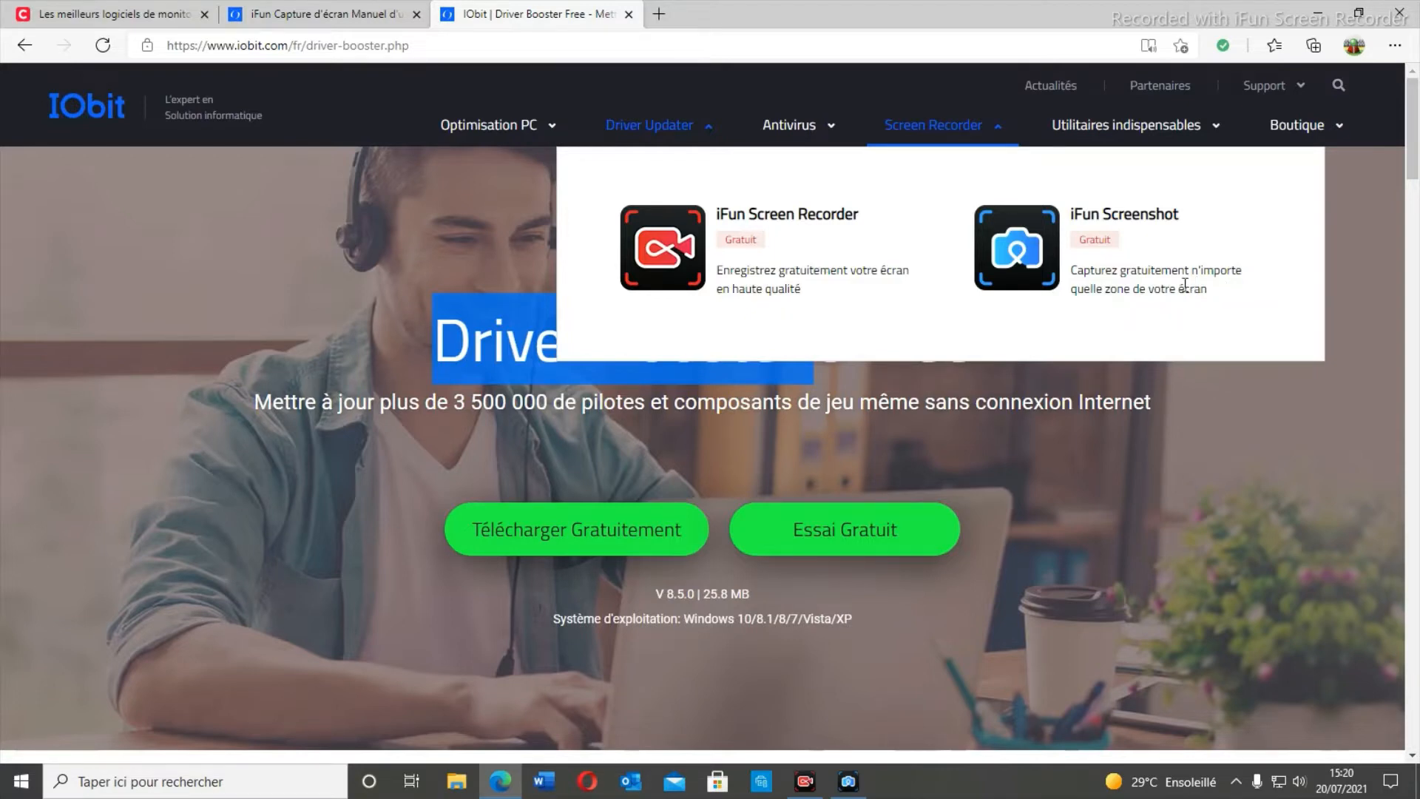
Bring up the iFun Screenshot toolbar and look for the program among the hidden system tray icons.
{"action": "left_click", "coordinate": [847, 784]}
{"action": "left_click_drag", "start_coordinate": [807, 369], "coordinate": [767, 224]}
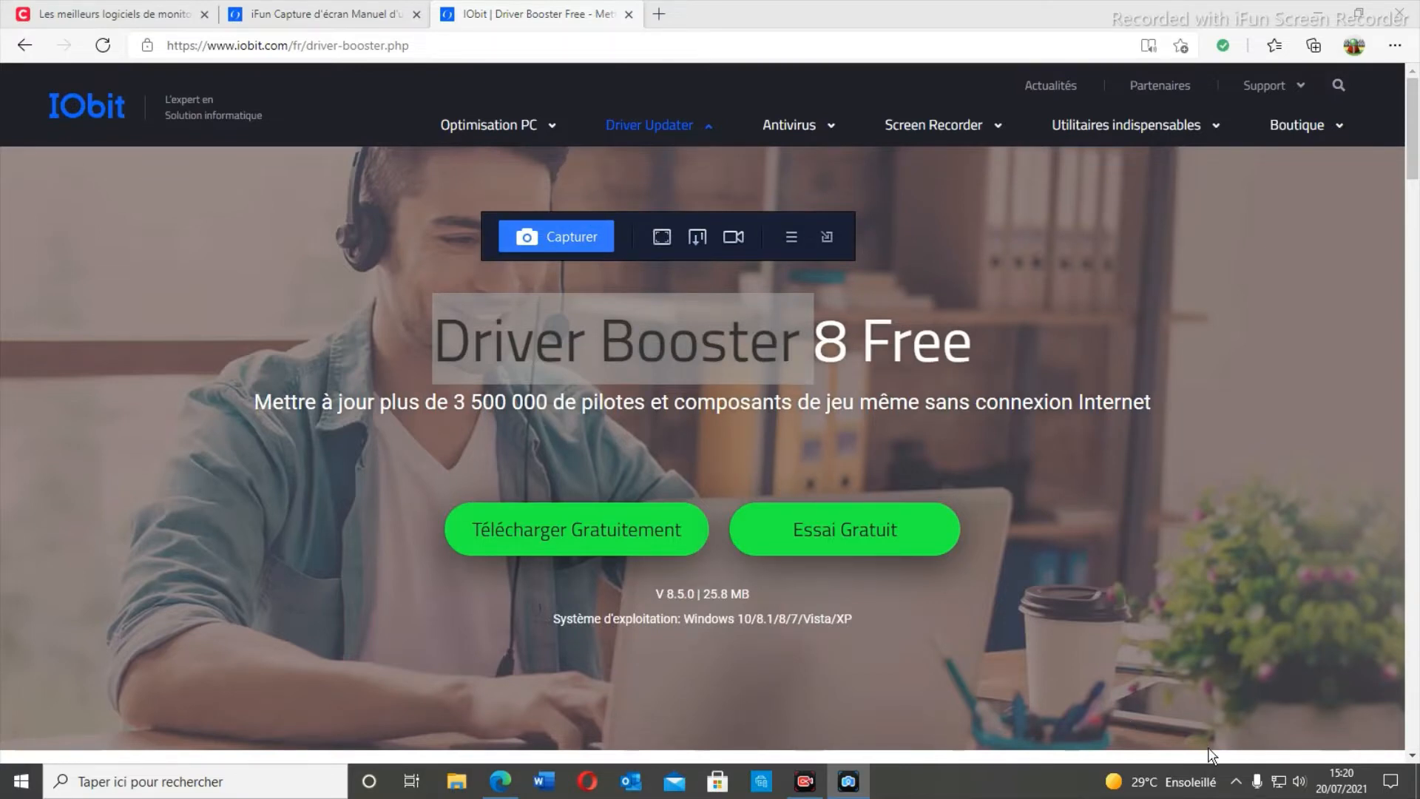
{"action": "left_click", "coordinate": [1237, 782]}
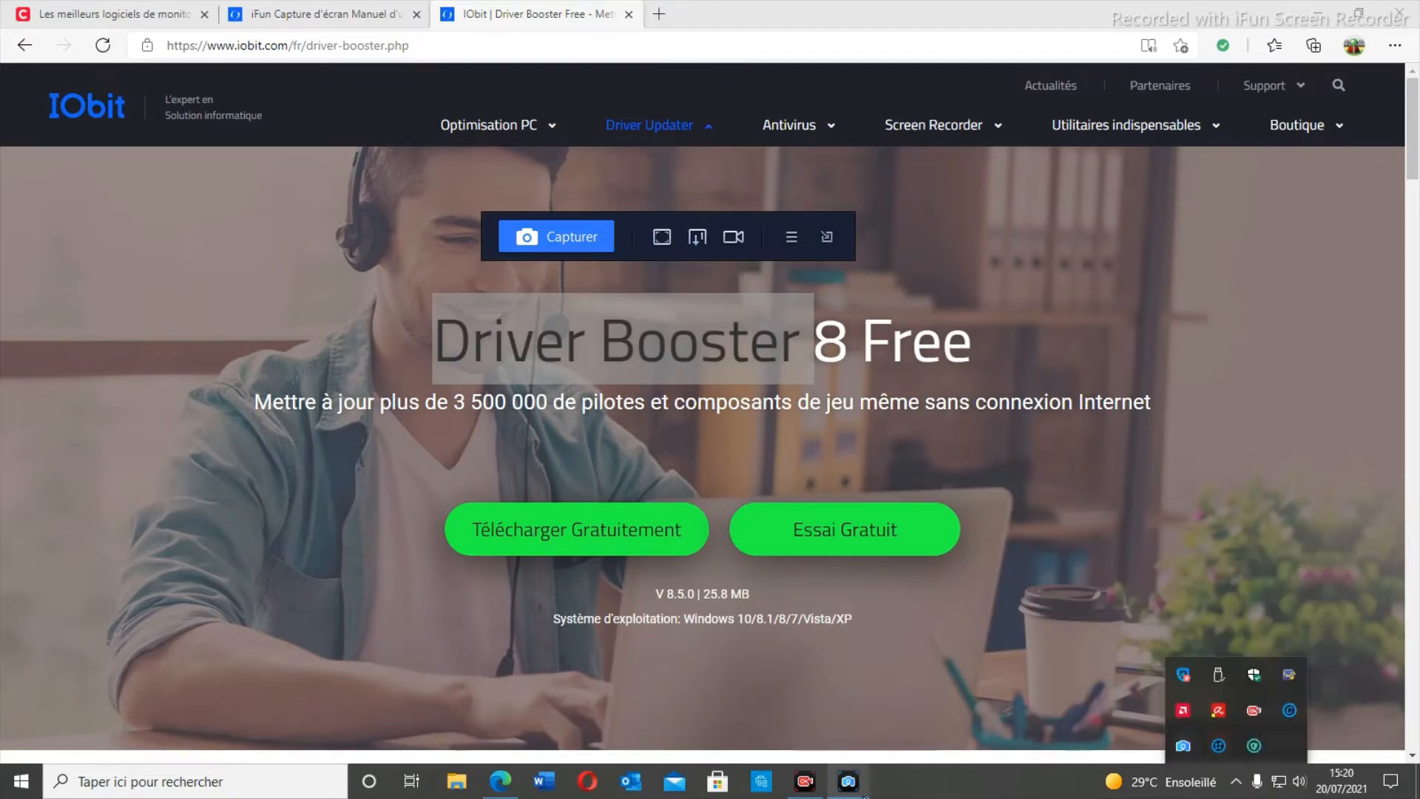
{"action": "mouse_move", "coordinate": [863, 797]}
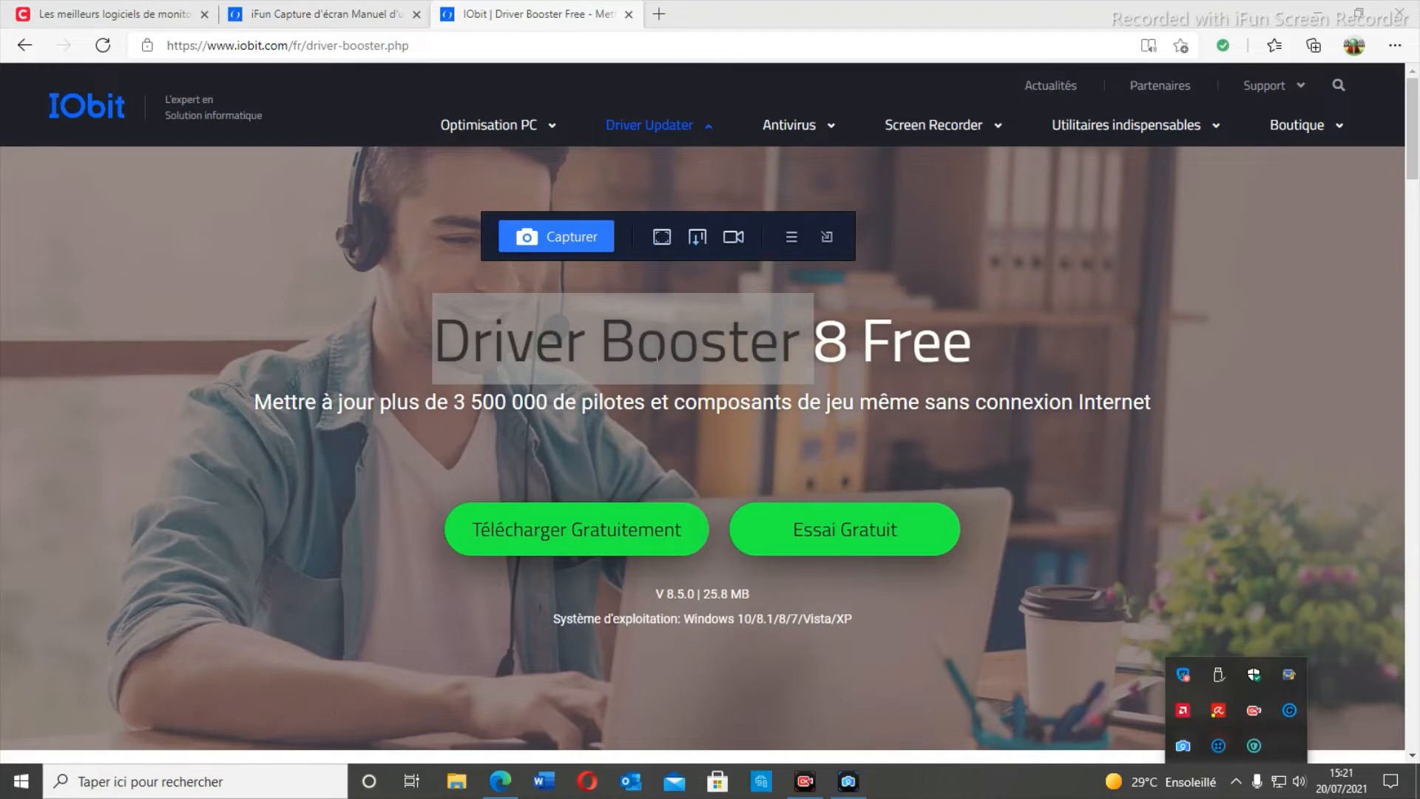
{"action": "left_click", "coordinate": [834, 403]}
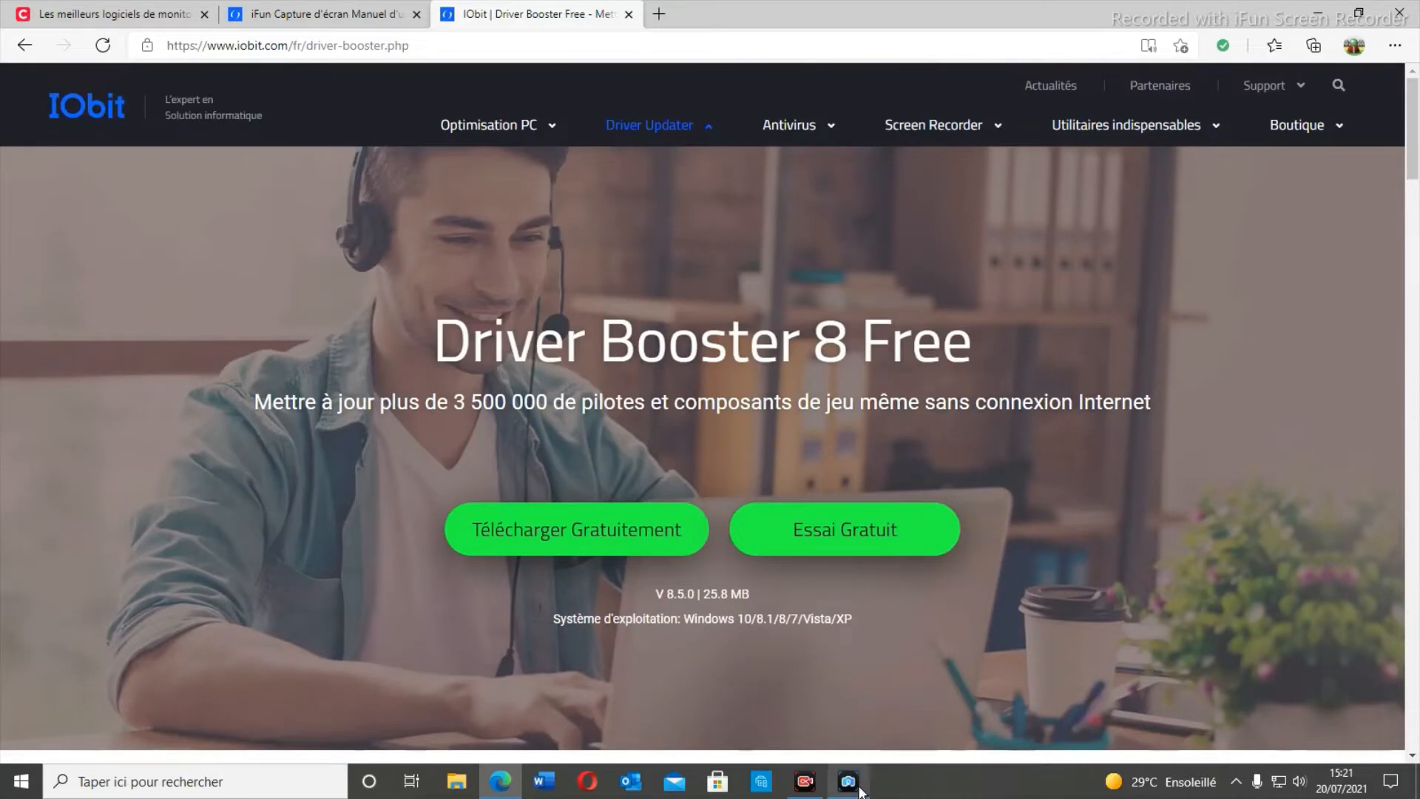
Reopen the iFun Screenshot toolbar and move it clear of the web page's Screen Recorder product list.
{"action": "left_click", "coordinate": [858, 790]}
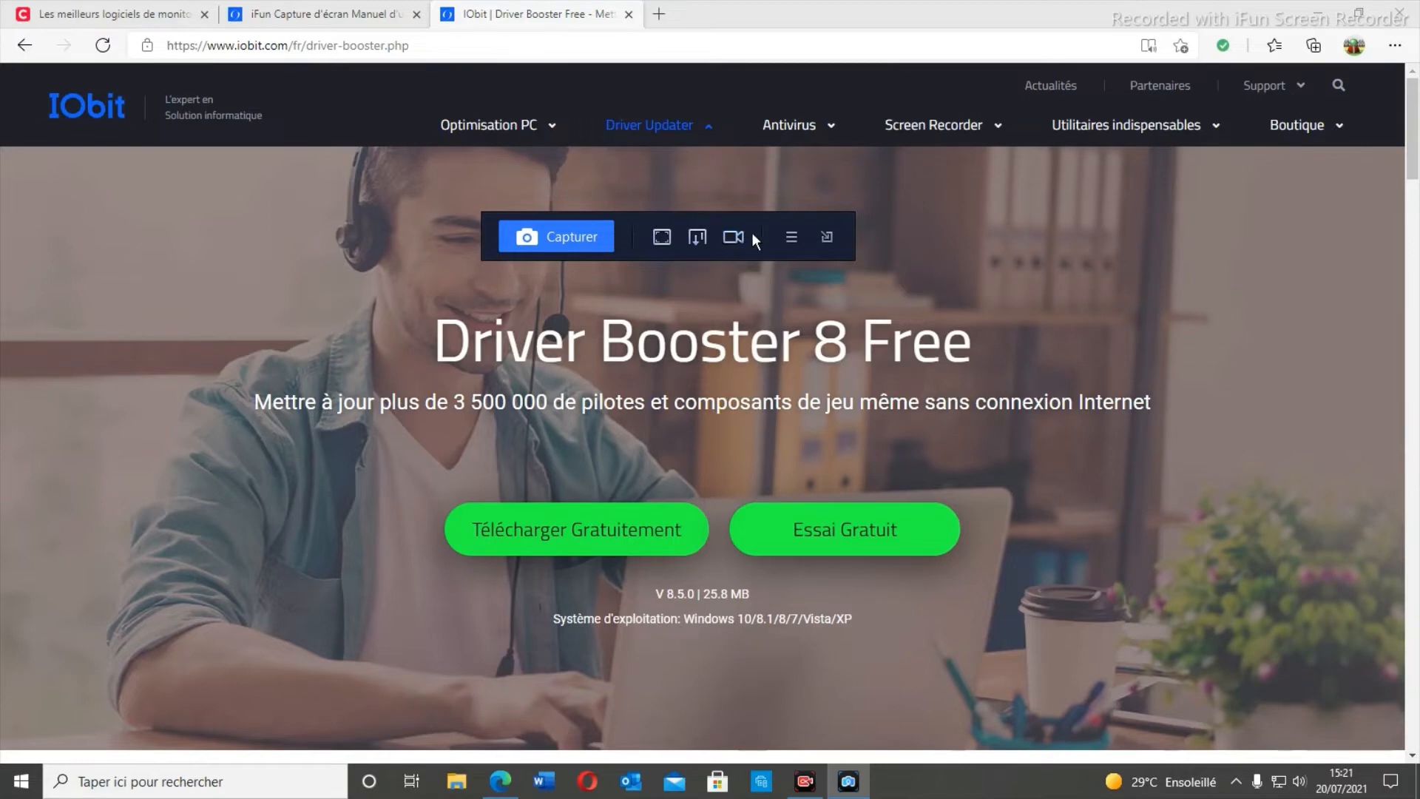
{"action": "mouse_move", "coordinate": [954, 140]}
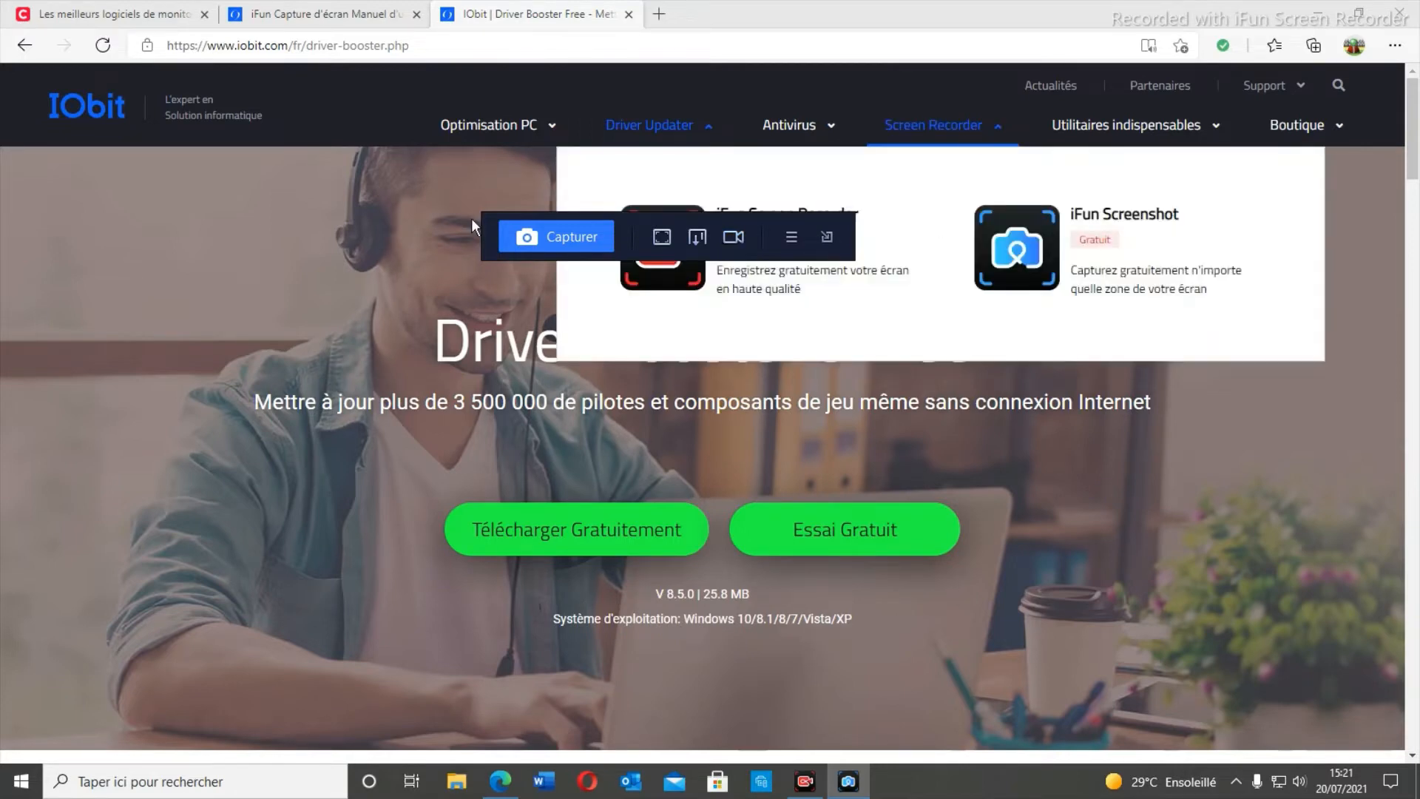
{"action": "left_click_drag", "start_coordinate": [637, 220], "coordinate": [447, 261]}
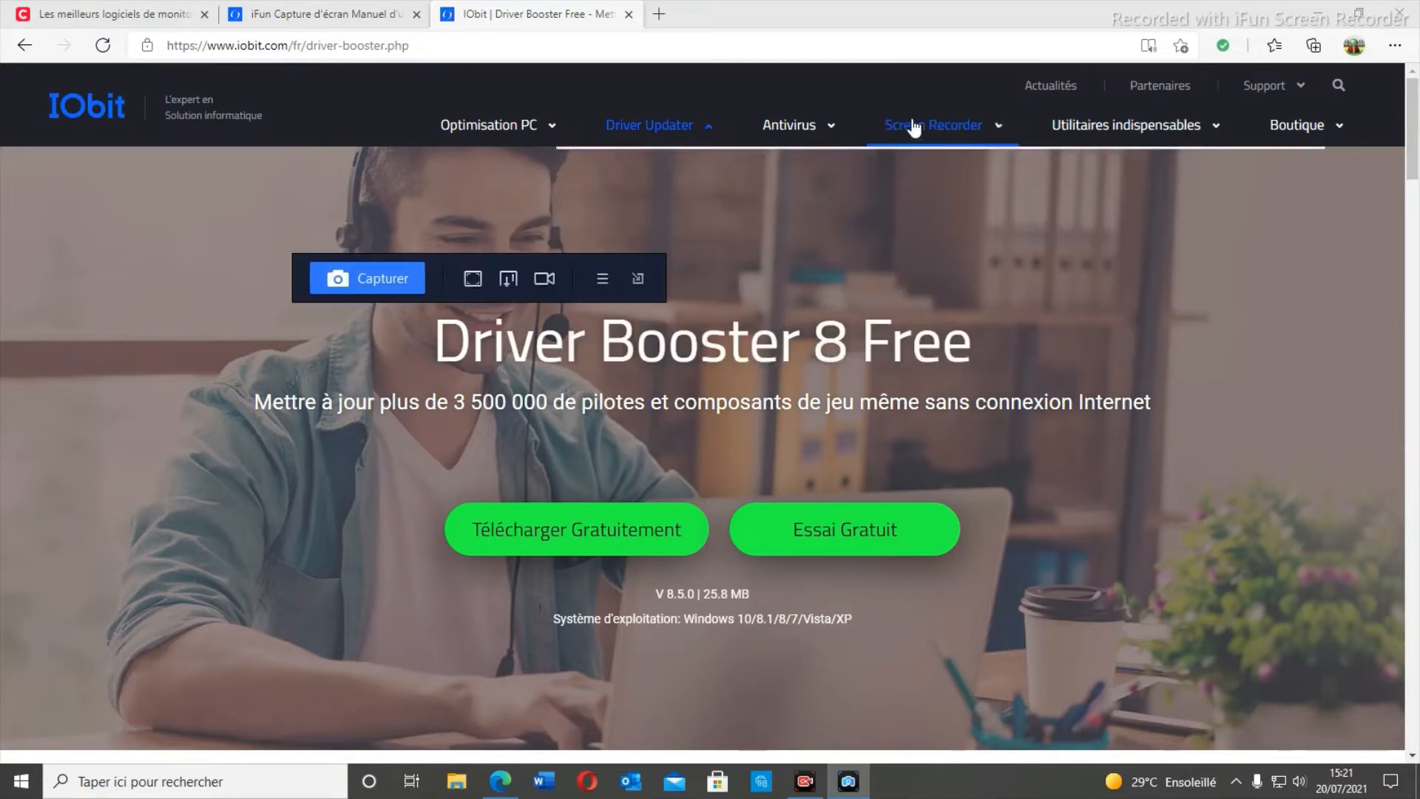
{"action": "mouse_move", "coordinate": [913, 127]}
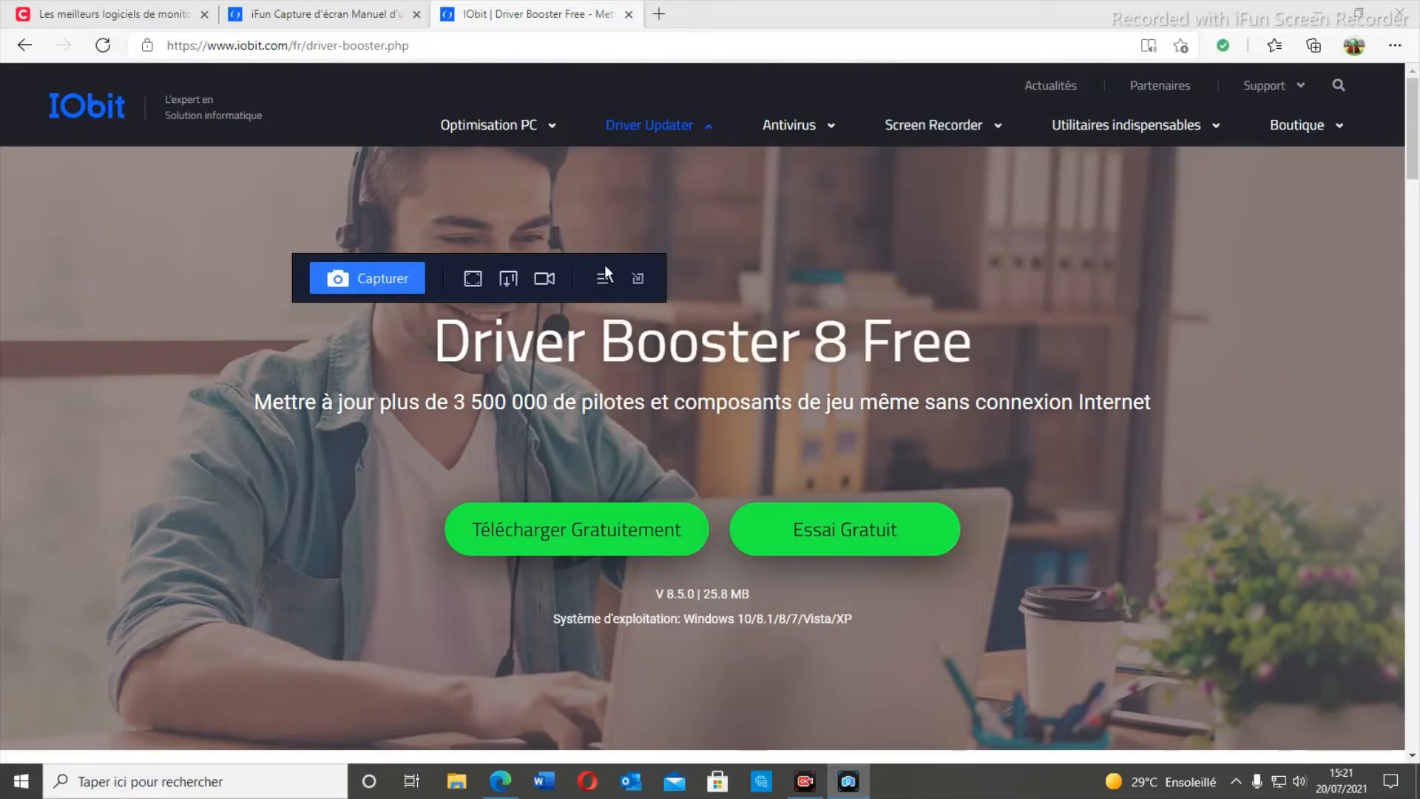
Open the iFun Screenshot settings and review the general options, save folder and capture options.
{"action": "left_click", "coordinate": [552, 276]}
{"action": "left_click", "coordinate": [603, 279]}
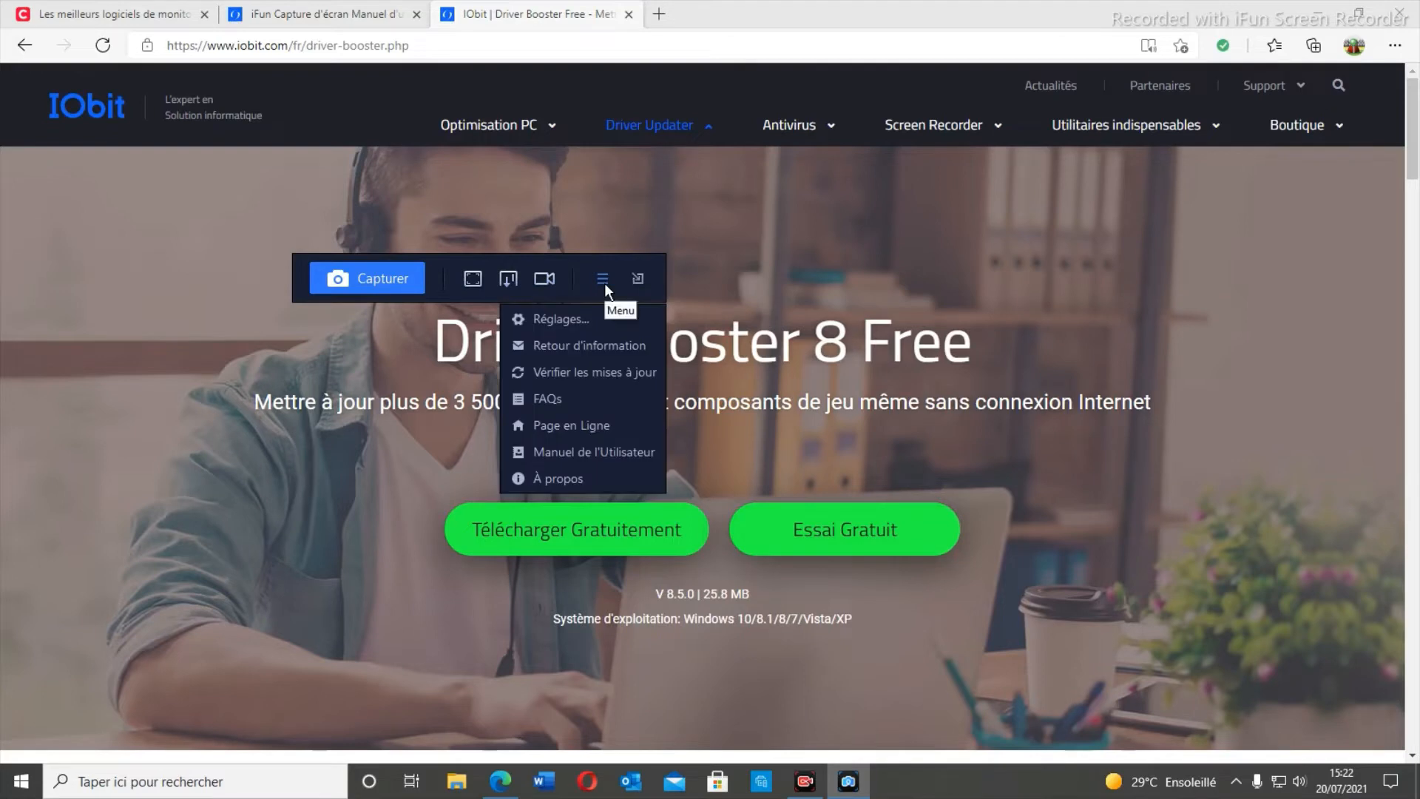
{"action": "left_click", "coordinate": [593, 318]}
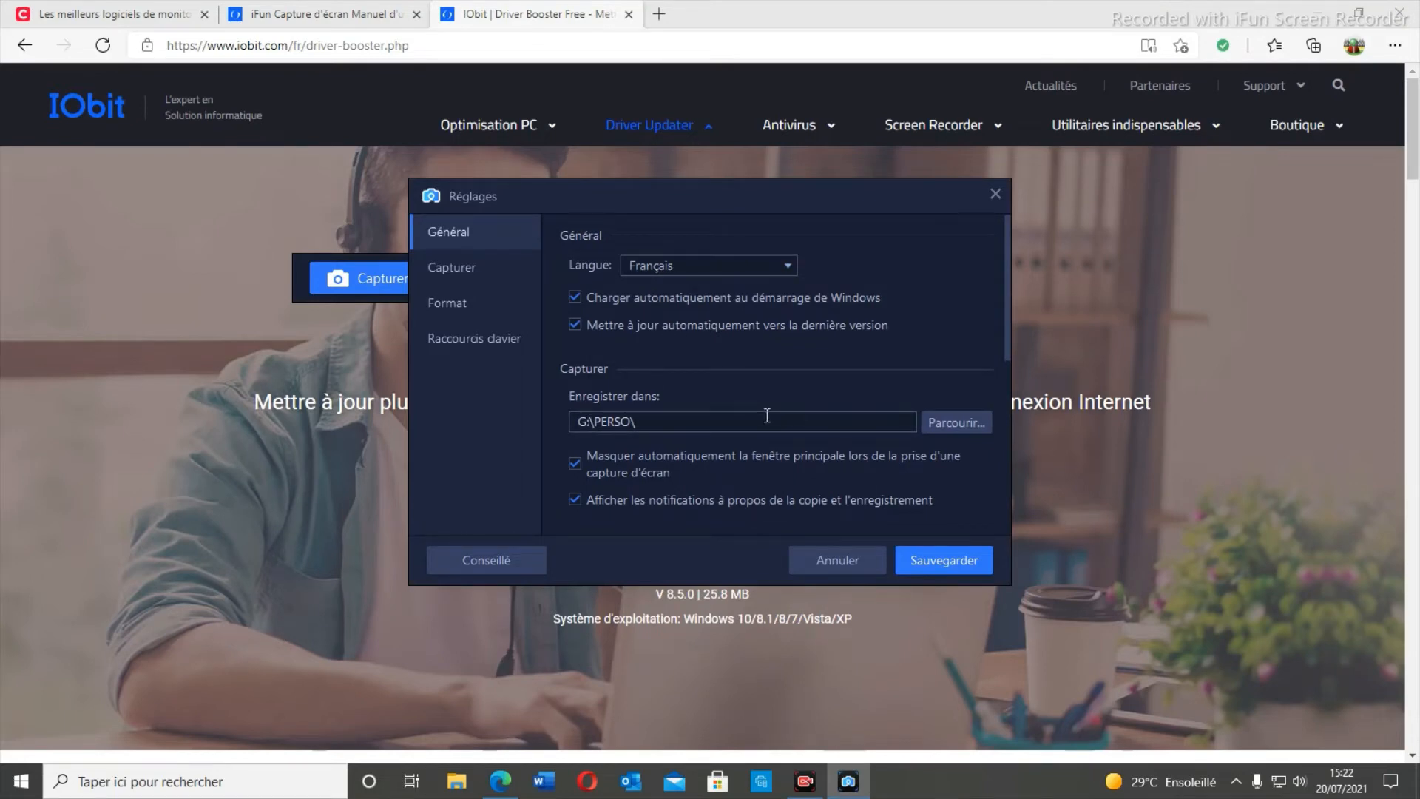
{"action": "scroll", "coordinate": [767, 416], "scroll_direction": "down", "scroll_amount": 3}
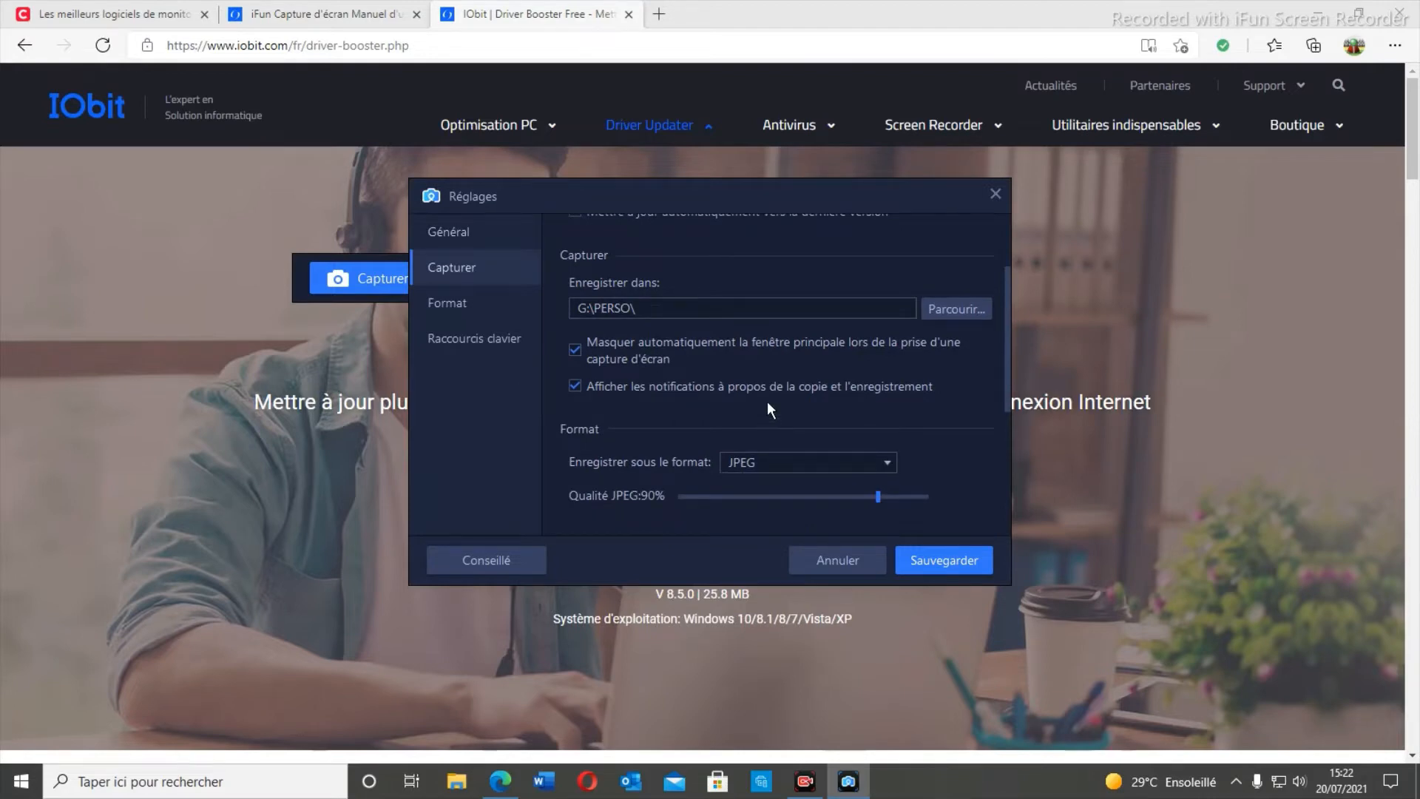
{"action": "scroll", "coordinate": [766, 401], "scroll_direction": "up", "scroll_amount": 3}
{"action": "scroll", "coordinate": [766, 401], "scroll_direction": "down", "scroll_amount": 6}
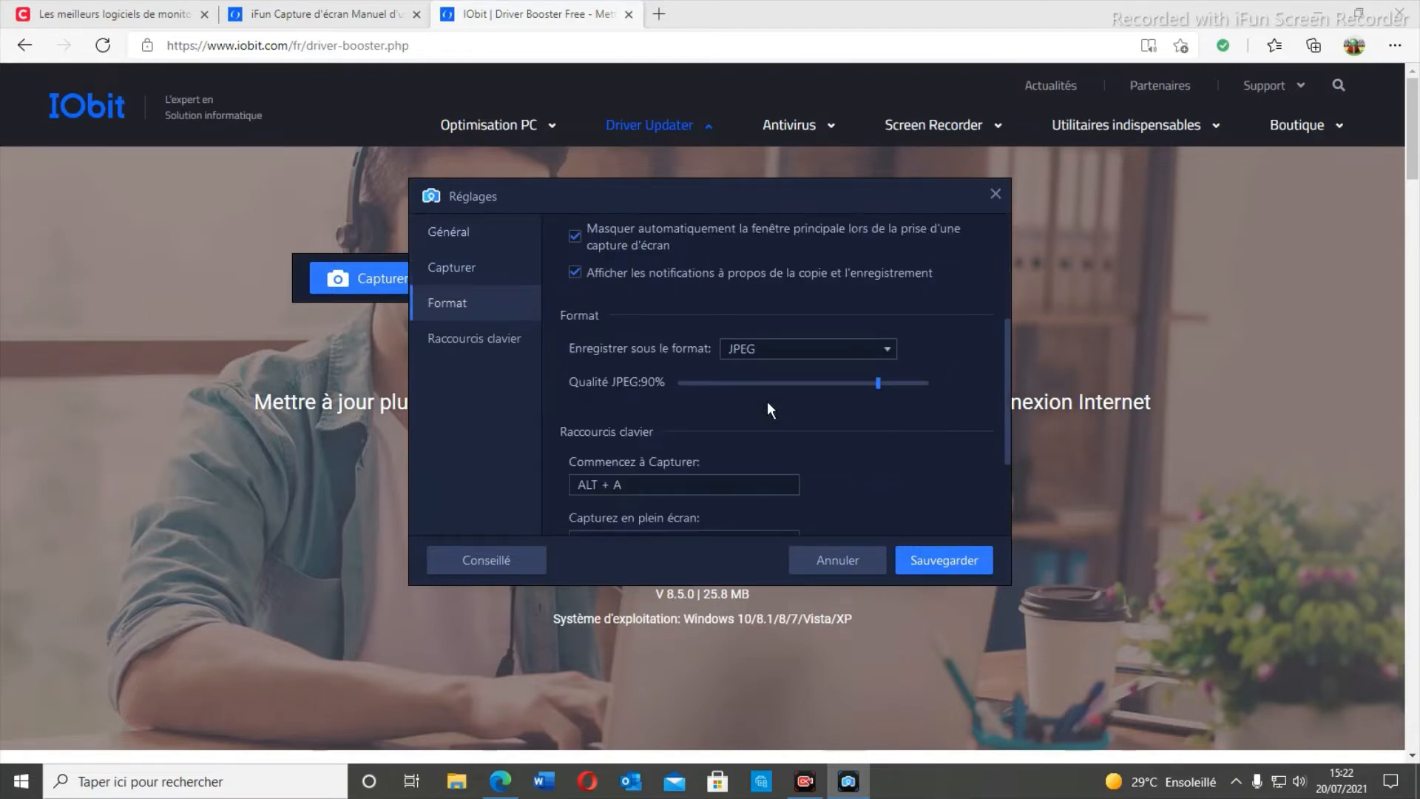
Check the image format choices and the capture keyboard shortcuts, and save the settings.
{"action": "left_click", "coordinate": [889, 348]}
{"action": "left_click", "coordinate": [889, 348]}
{"action": "scroll", "coordinate": [847, 427], "scroll_direction": "down", "scroll_amount": 3}
{"action": "scroll", "coordinate": [849, 433], "scroll_direction": "down", "scroll_amount": 1}
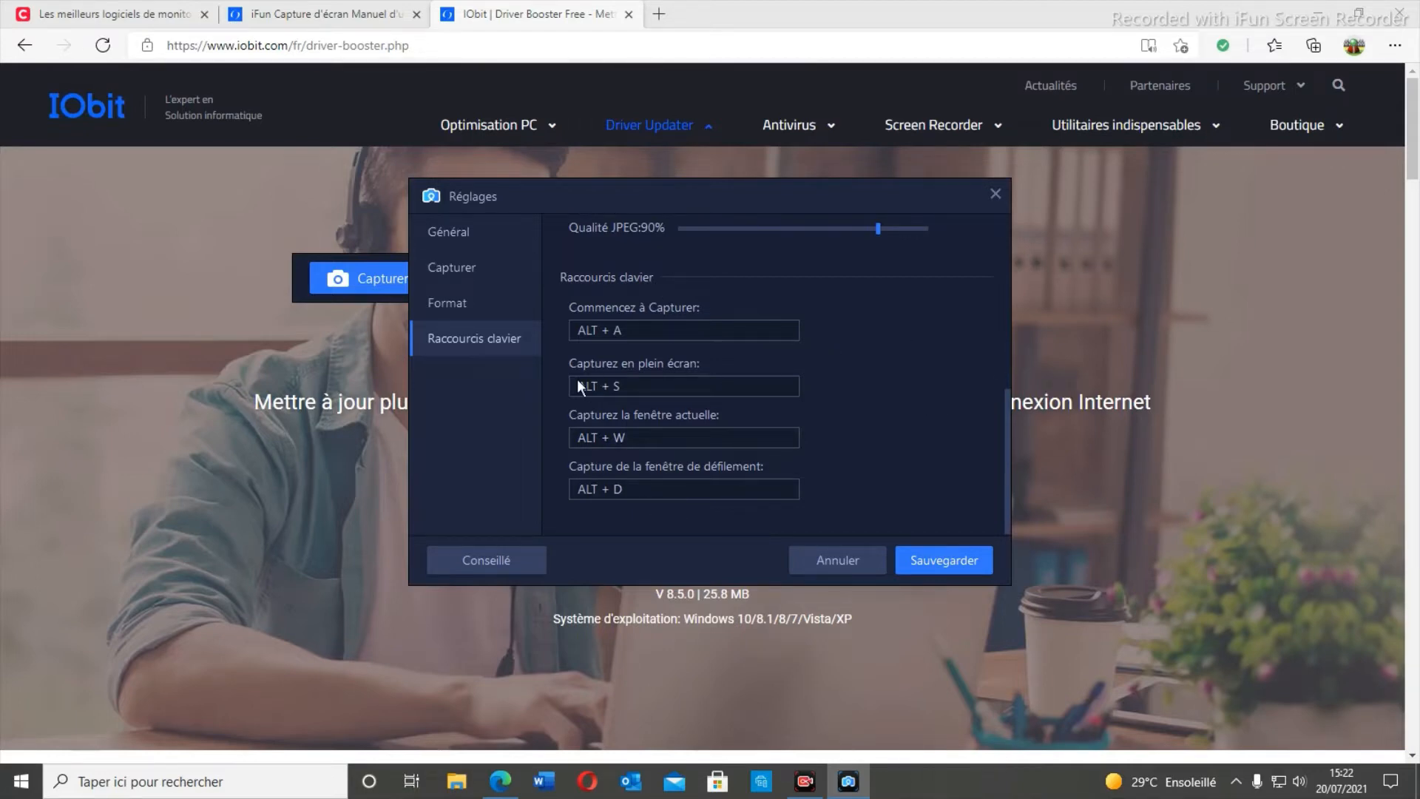
{"action": "left_click", "coordinate": [959, 567]}
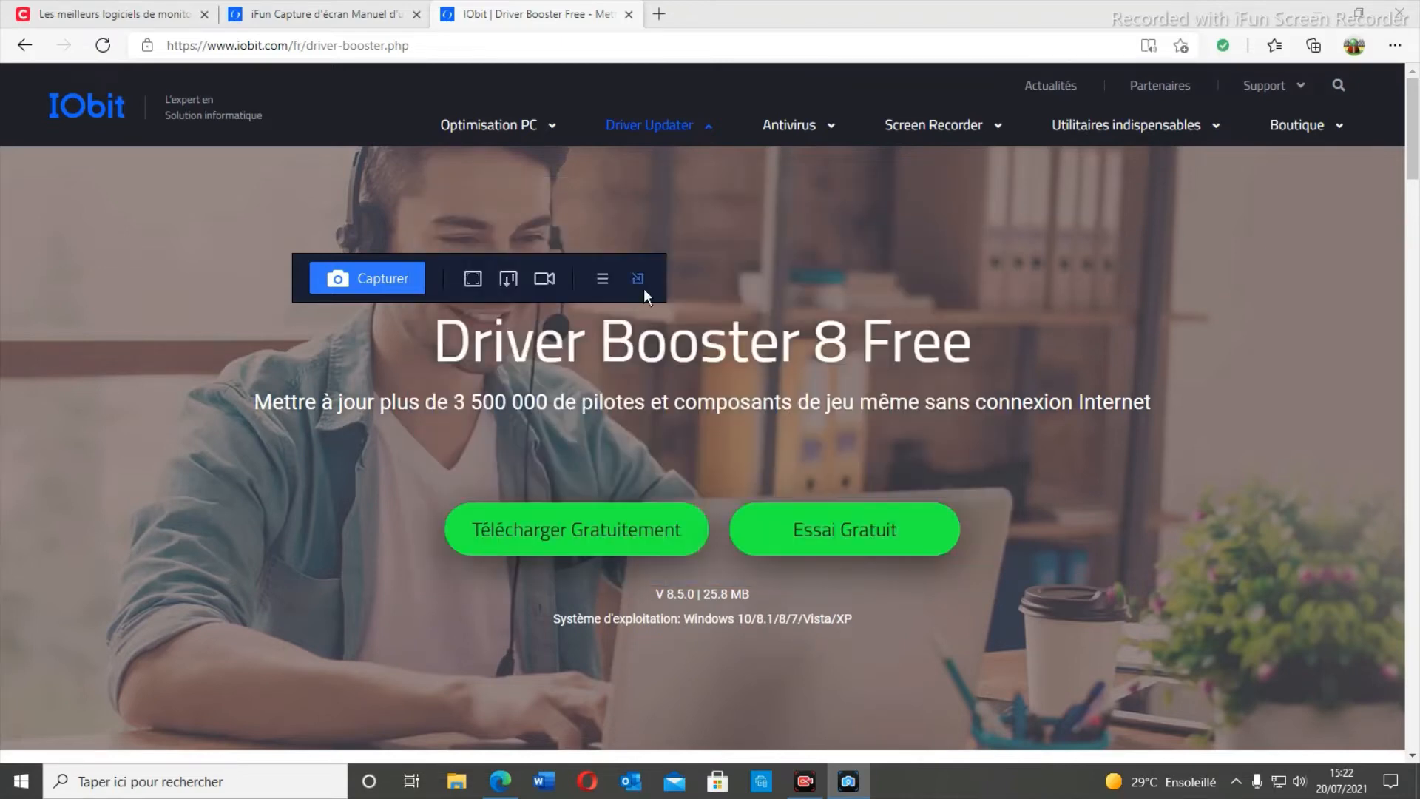
Open the online iFun Screenshot user manual and dismiss the browser's translation offer.
{"action": "left_click", "coordinate": [603, 279]}
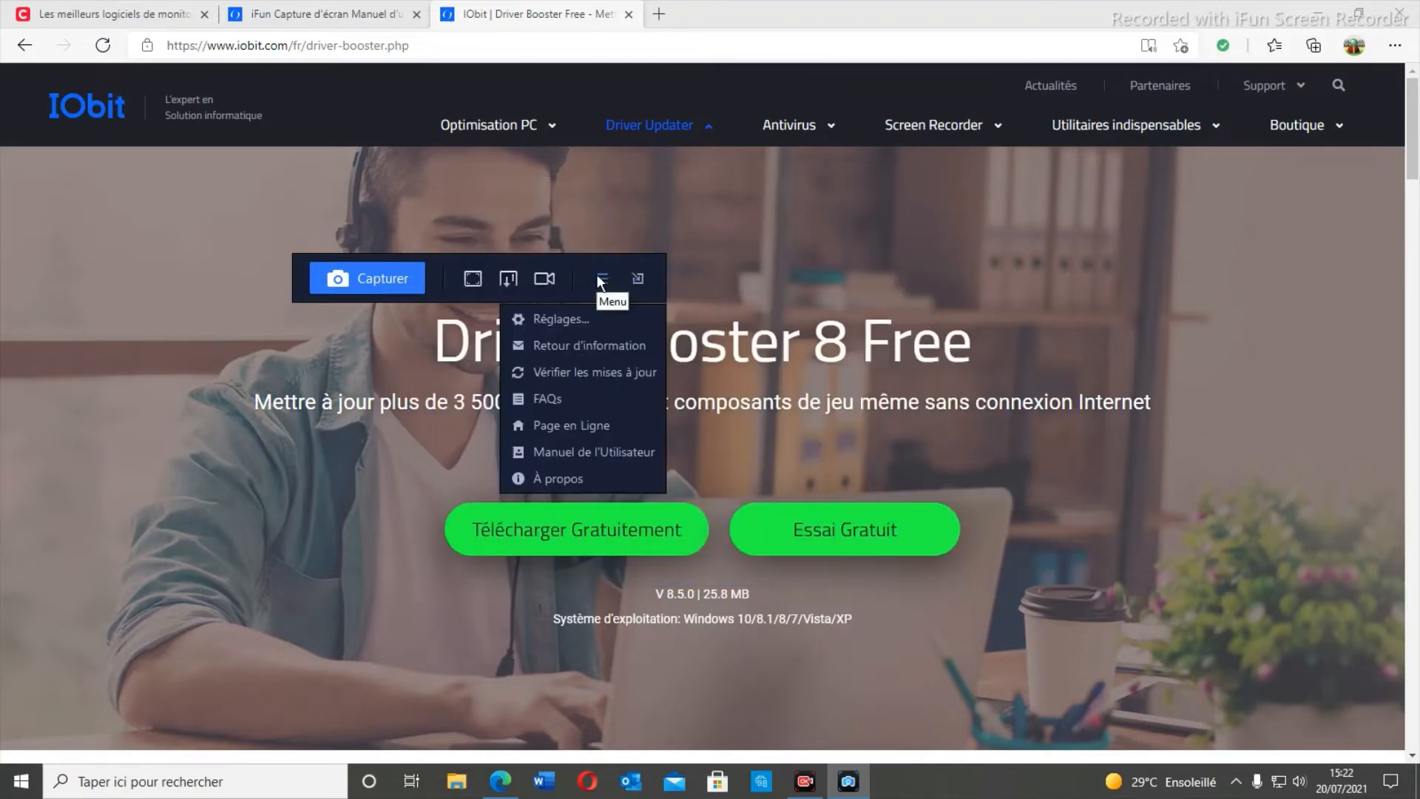
{"action": "left_click", "coordinate": [577, 454]}
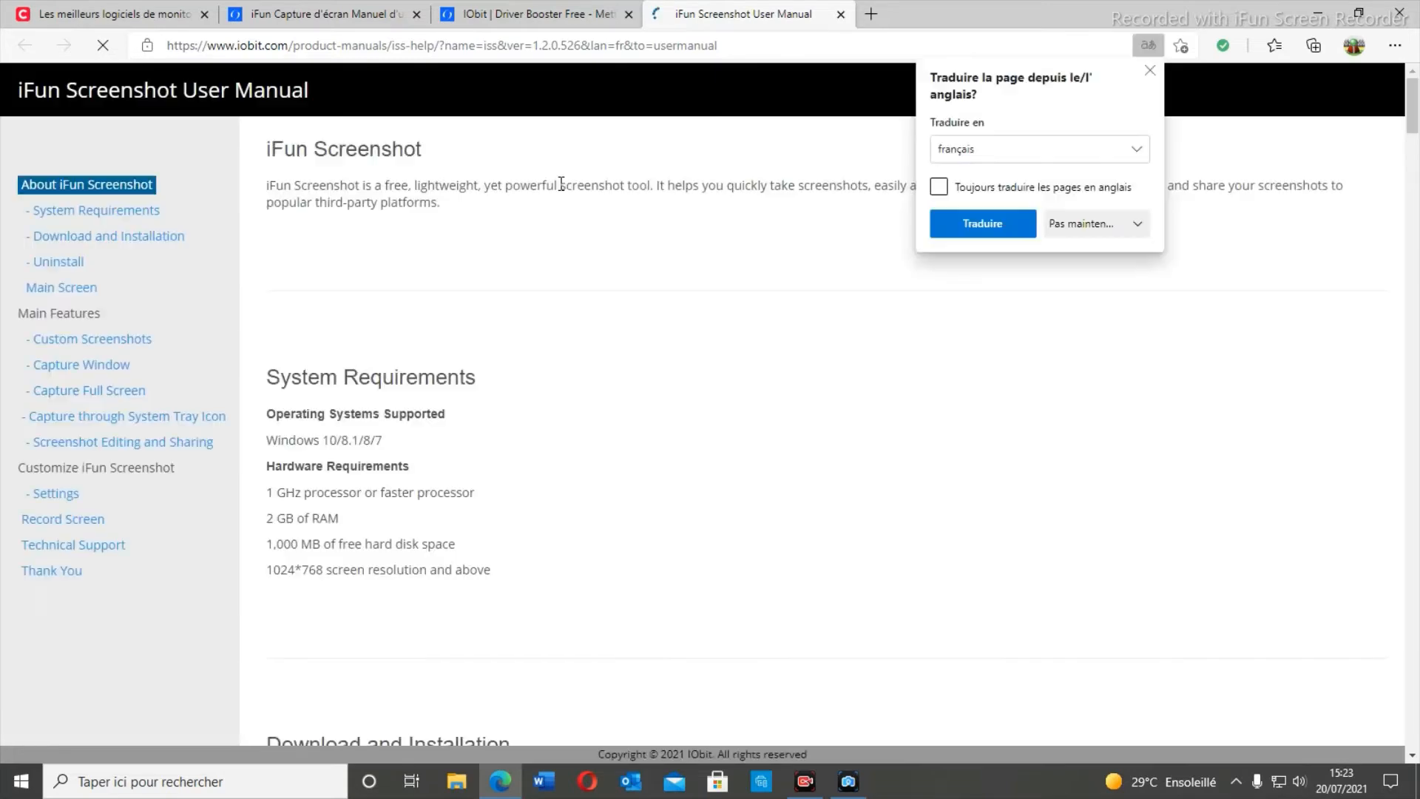
{"action": "left_click", "coordinate": [1150, 72]}
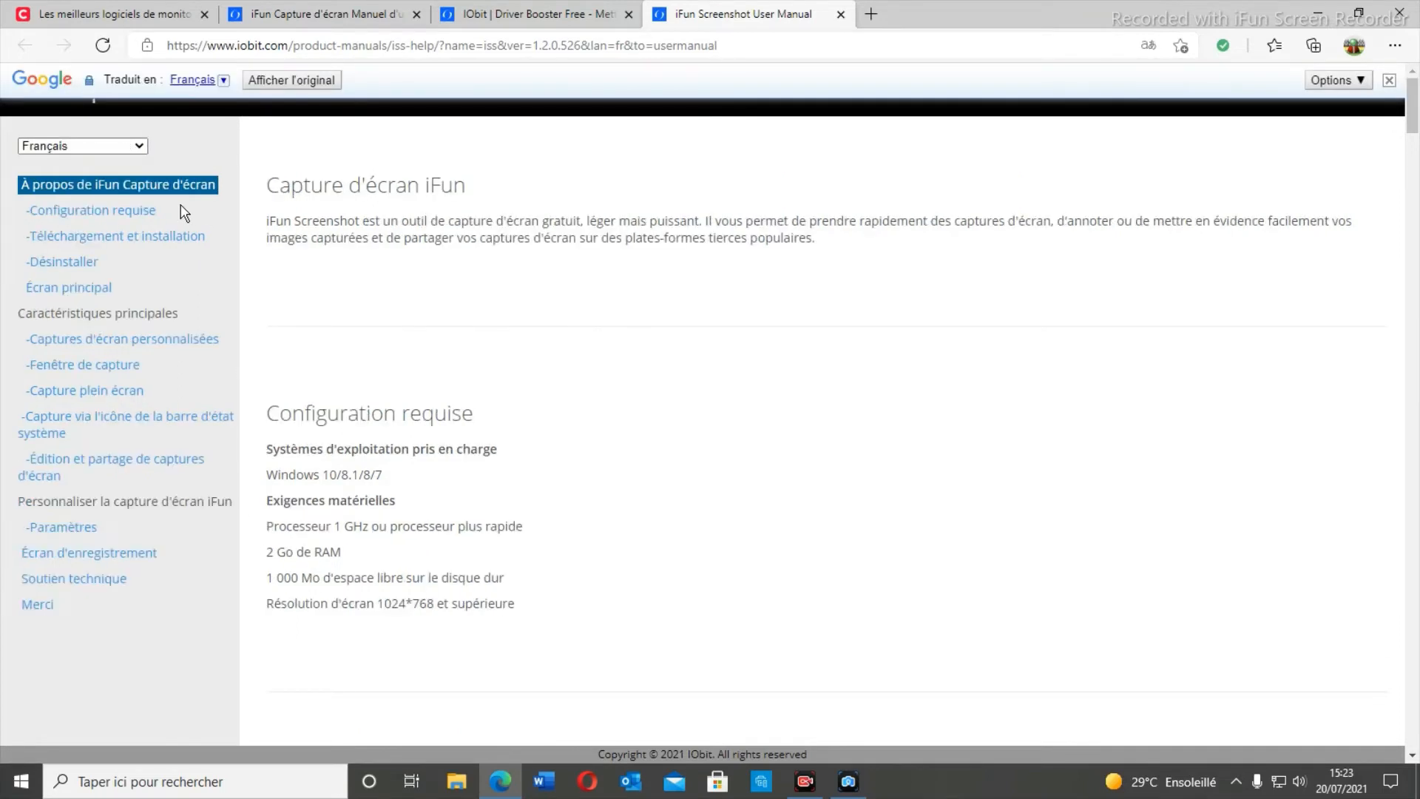
Examine the manual's language choices and its sections on capture methods, screenshot editing and sharing.
{"action": "left_click", "coordinate": [139, 146]}
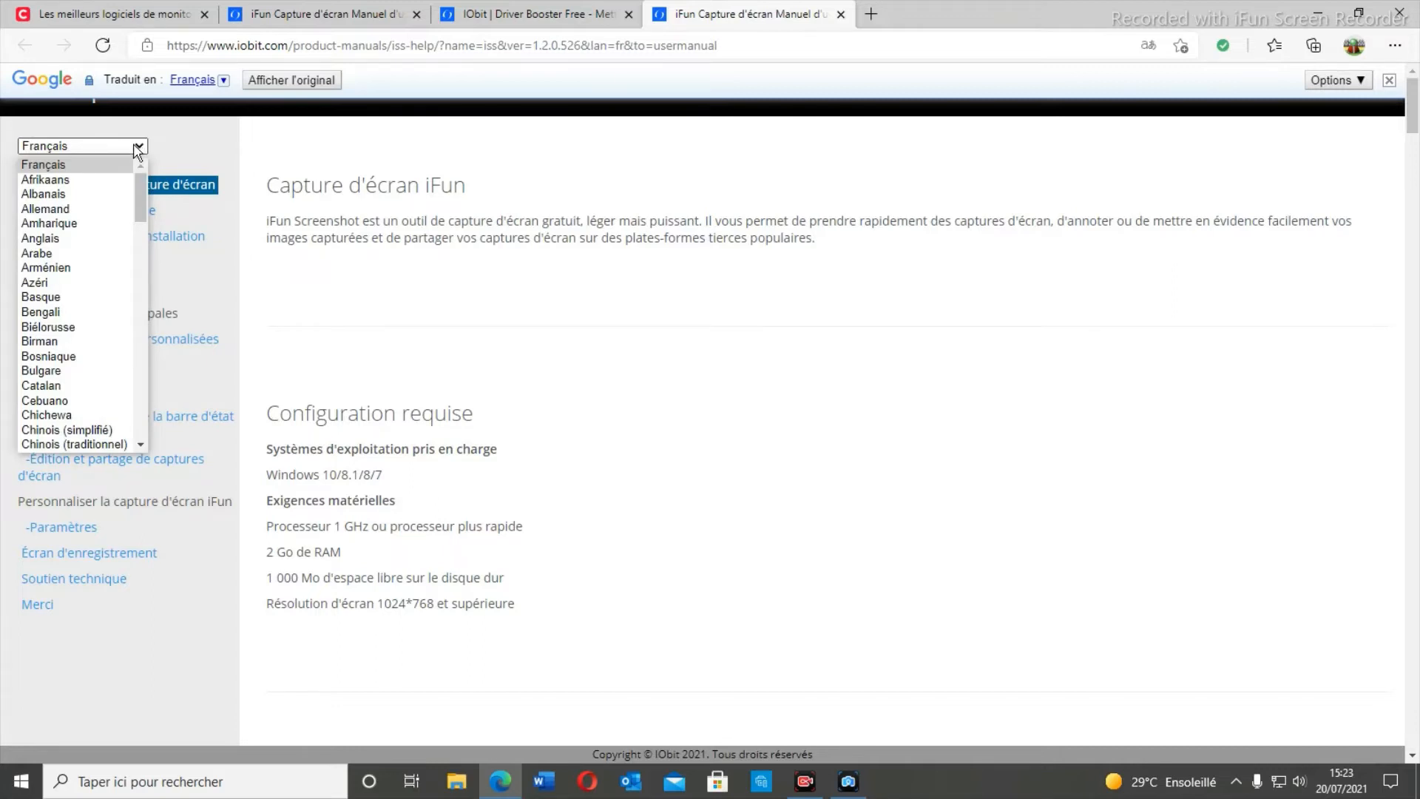
{"action": "left_click", "coordinate": [181, 147]}
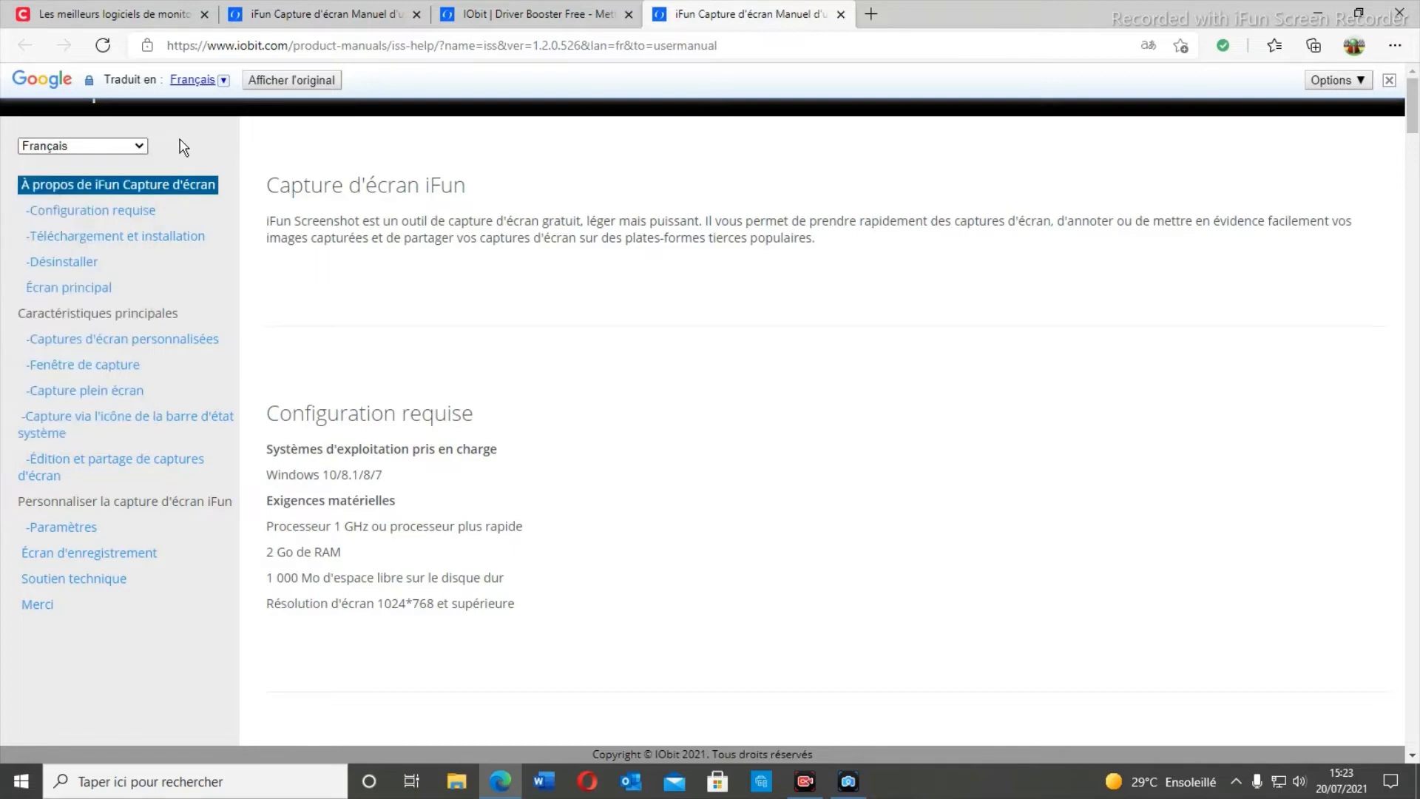
{"action": "scroll", "coordinate": [441, 262], "scroll_direction": "down", "scroll_amount": 20}
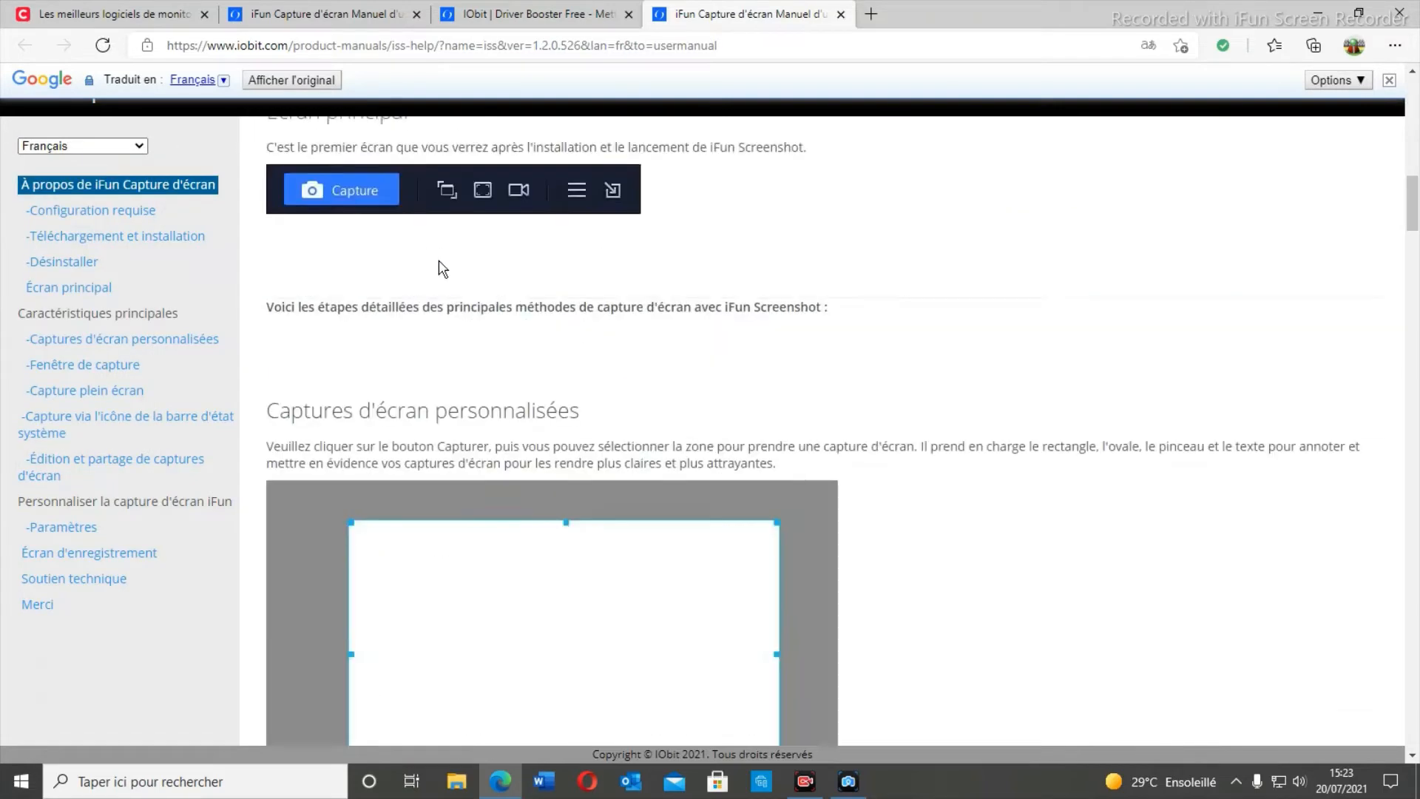
{"action": "scroll", "coordinate": [442, 268], "scroll_direction": "down", "scroll_amount": 2}
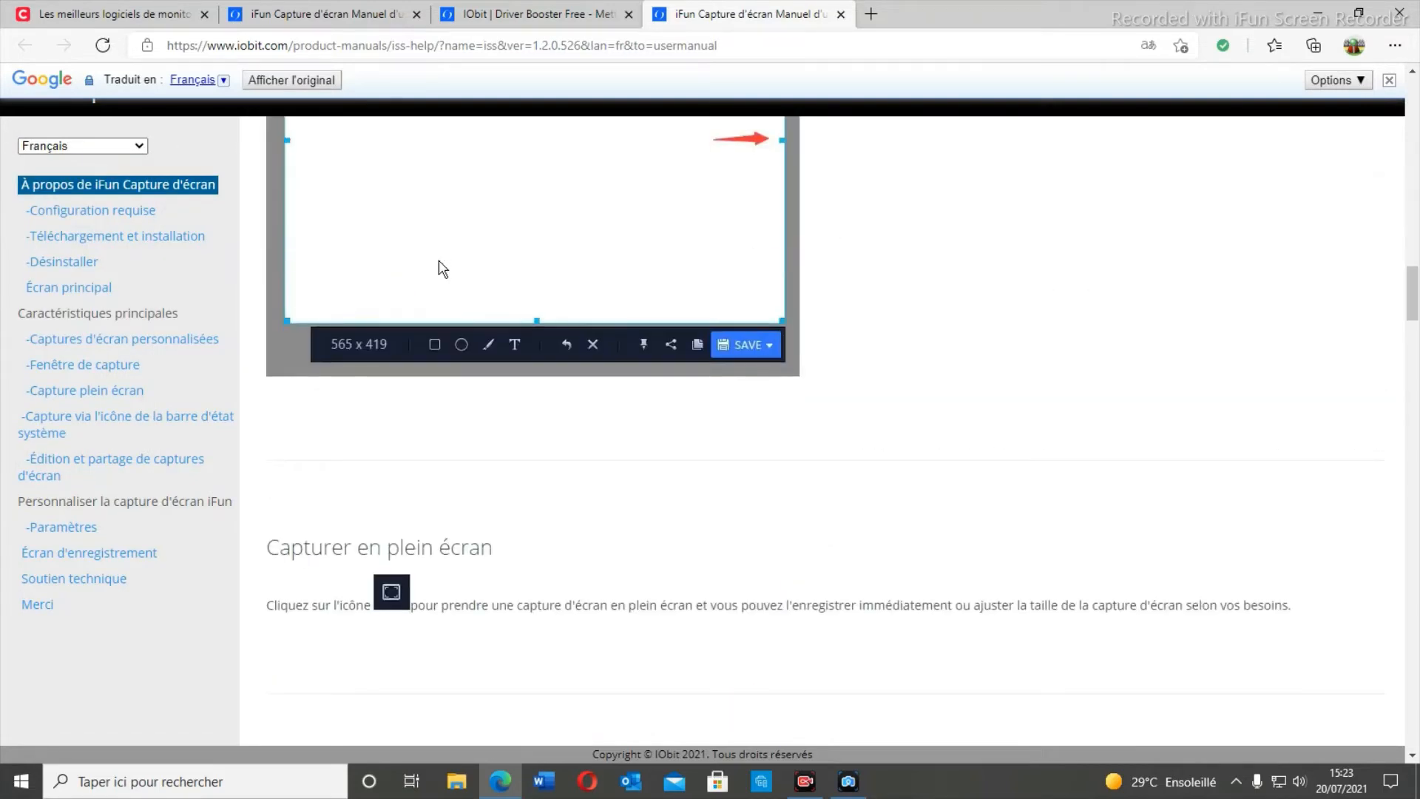
{"action": "scroll", "coordinate": [567, 518], "scroll_direction": "down", "scroll_amount": 5}
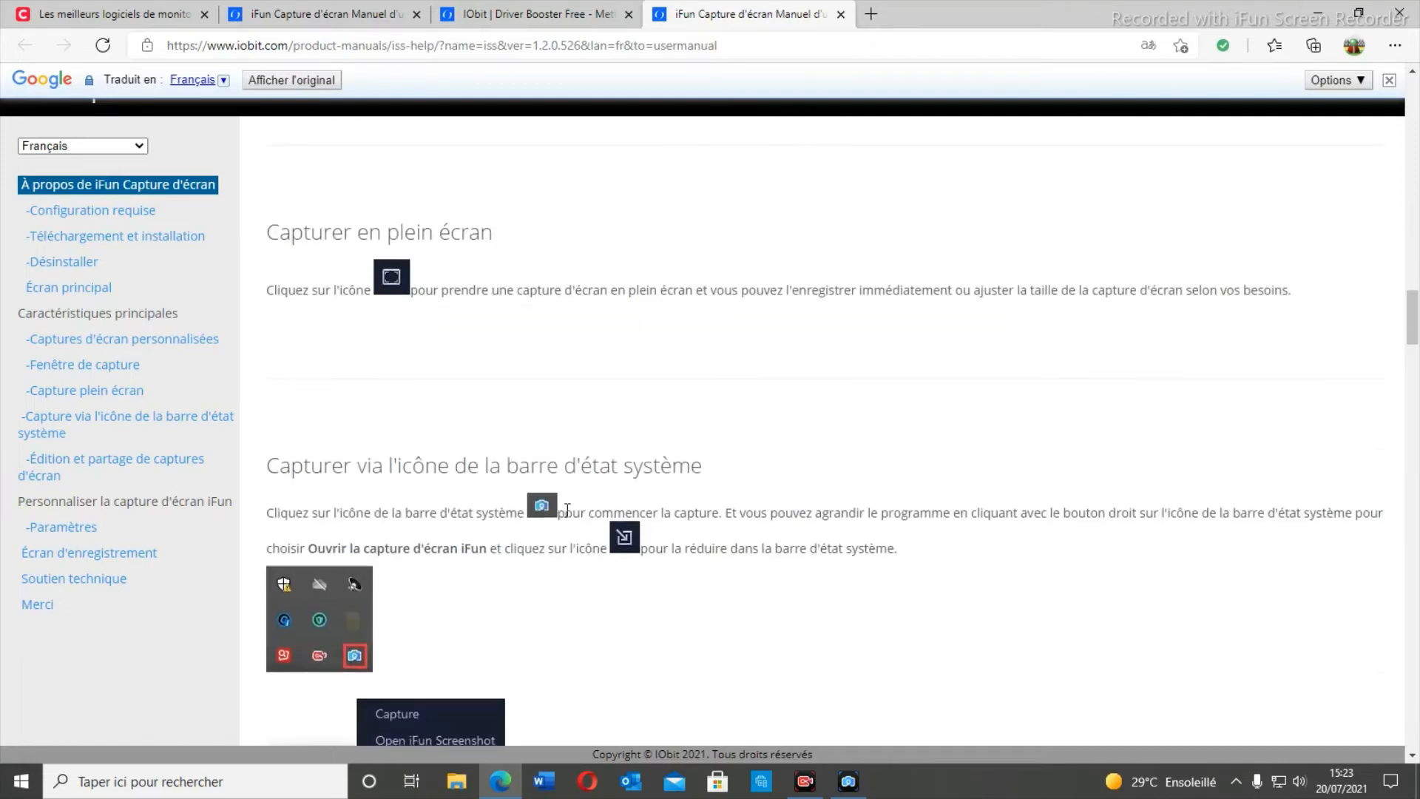
{"action": "scroll", "coordinate": [566, 510], "scroll_direction": "down", "scroll_amount": 15}
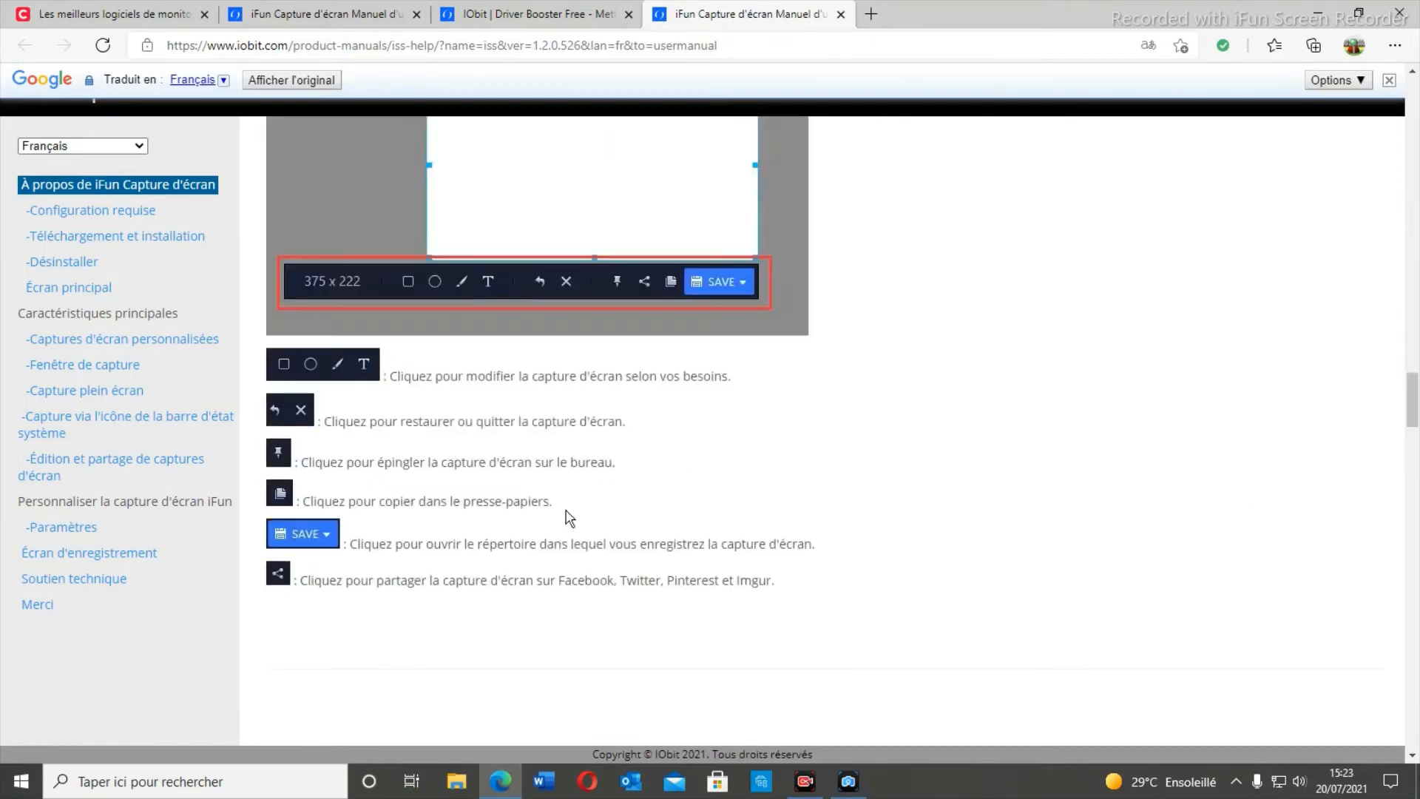
{"action": "scroll", "coordinate": [570, 518], "scroll_direction": "up", "scroll_amount": 20}
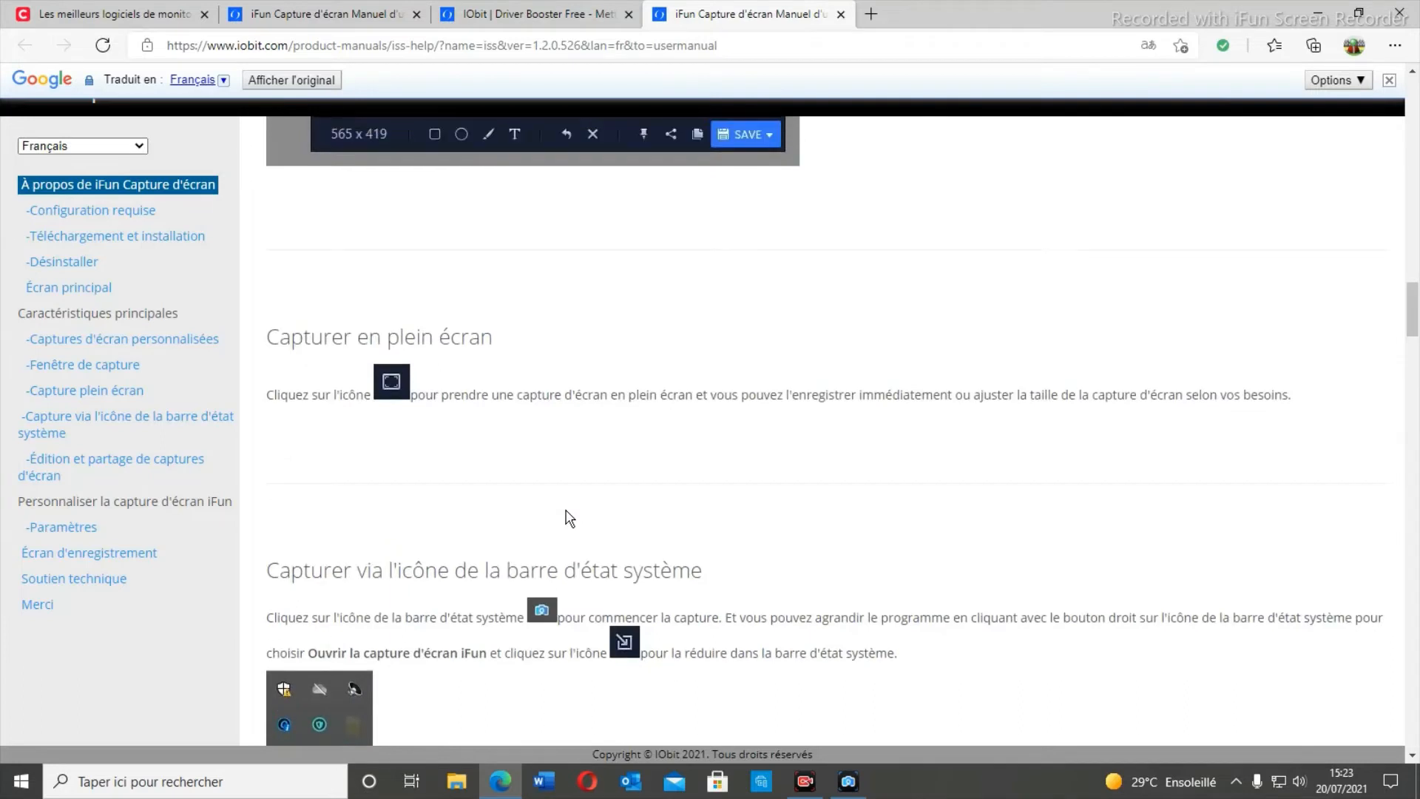
{"action": "scroll", "coordinate": [570, 518], "scroll_direction": "up", "scroll_amount": 4}
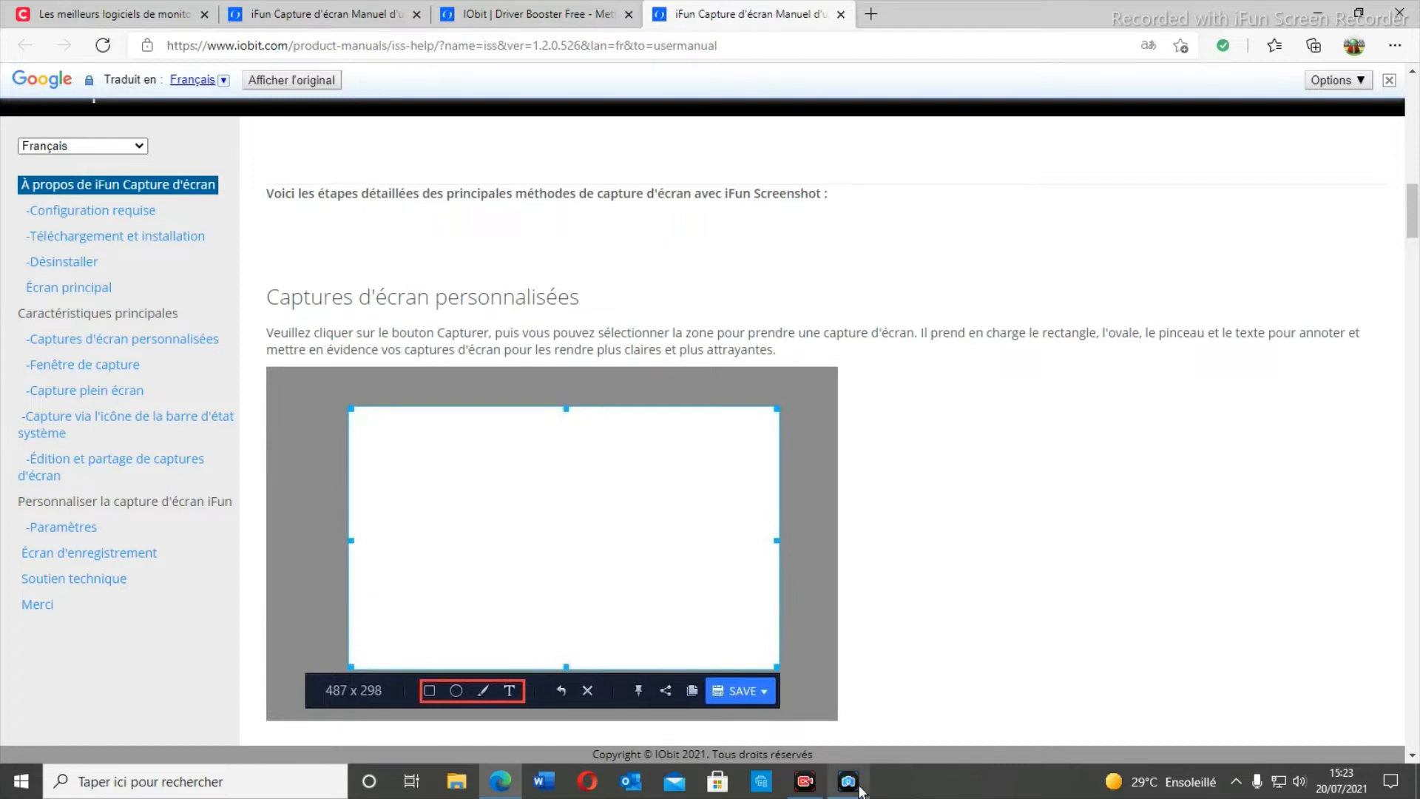
Return to the Driver Booster page and capture the whole browser window at 1600 x 868 with iFun Screenshot.
{"action": "left_click", "coordinate": [550, 22]}
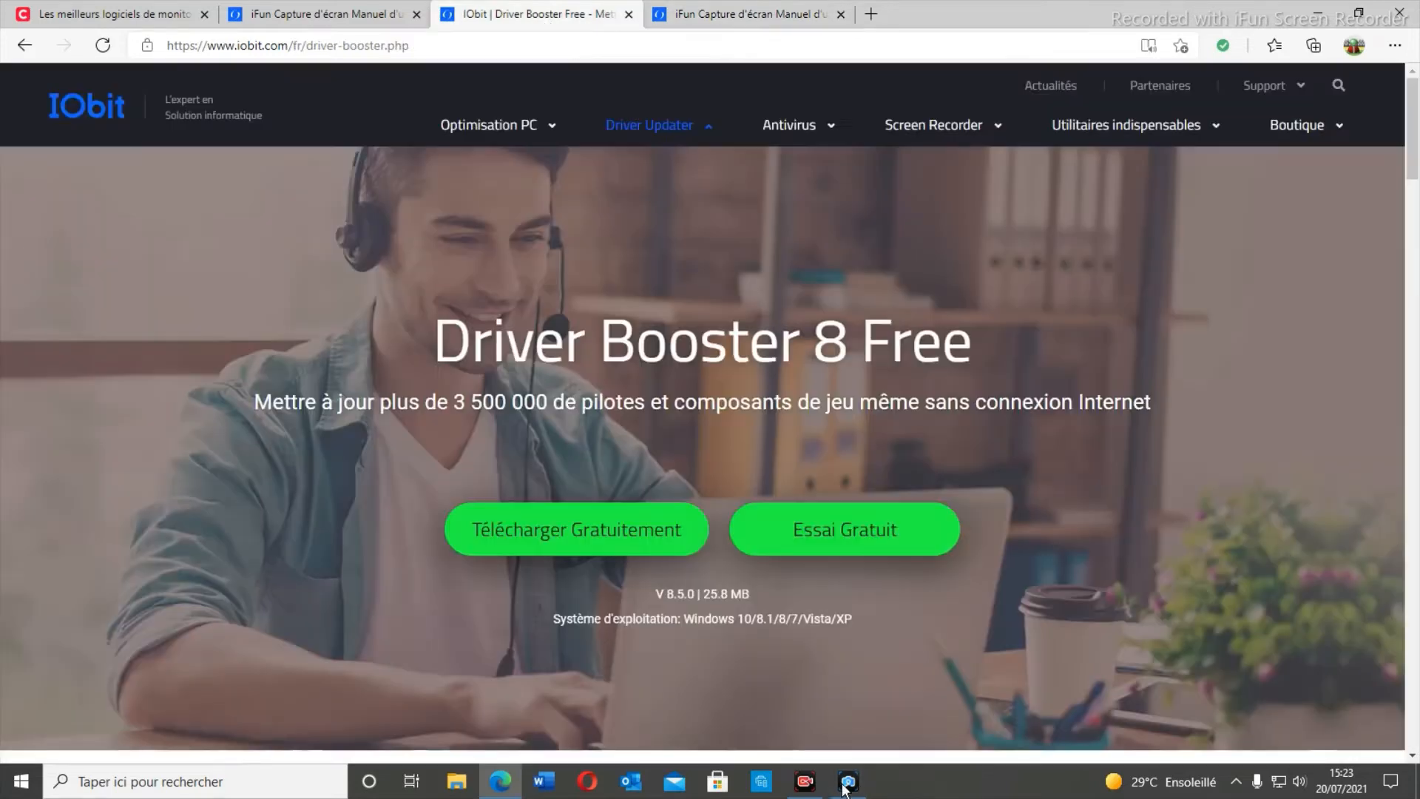
{"action": "left_click", "coordinate": [845, 788]}
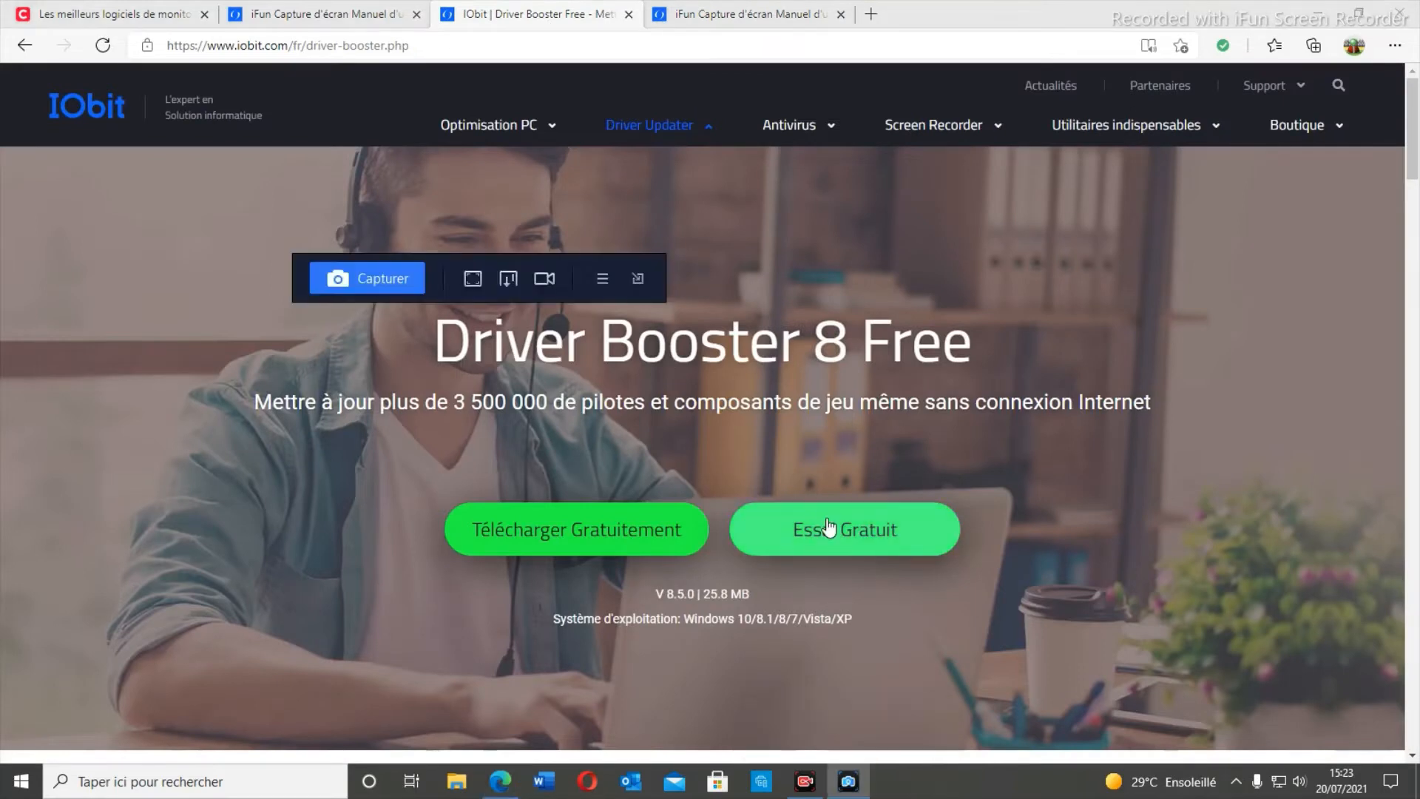
{"action": "left_click", "coordinate": [349, 278]}
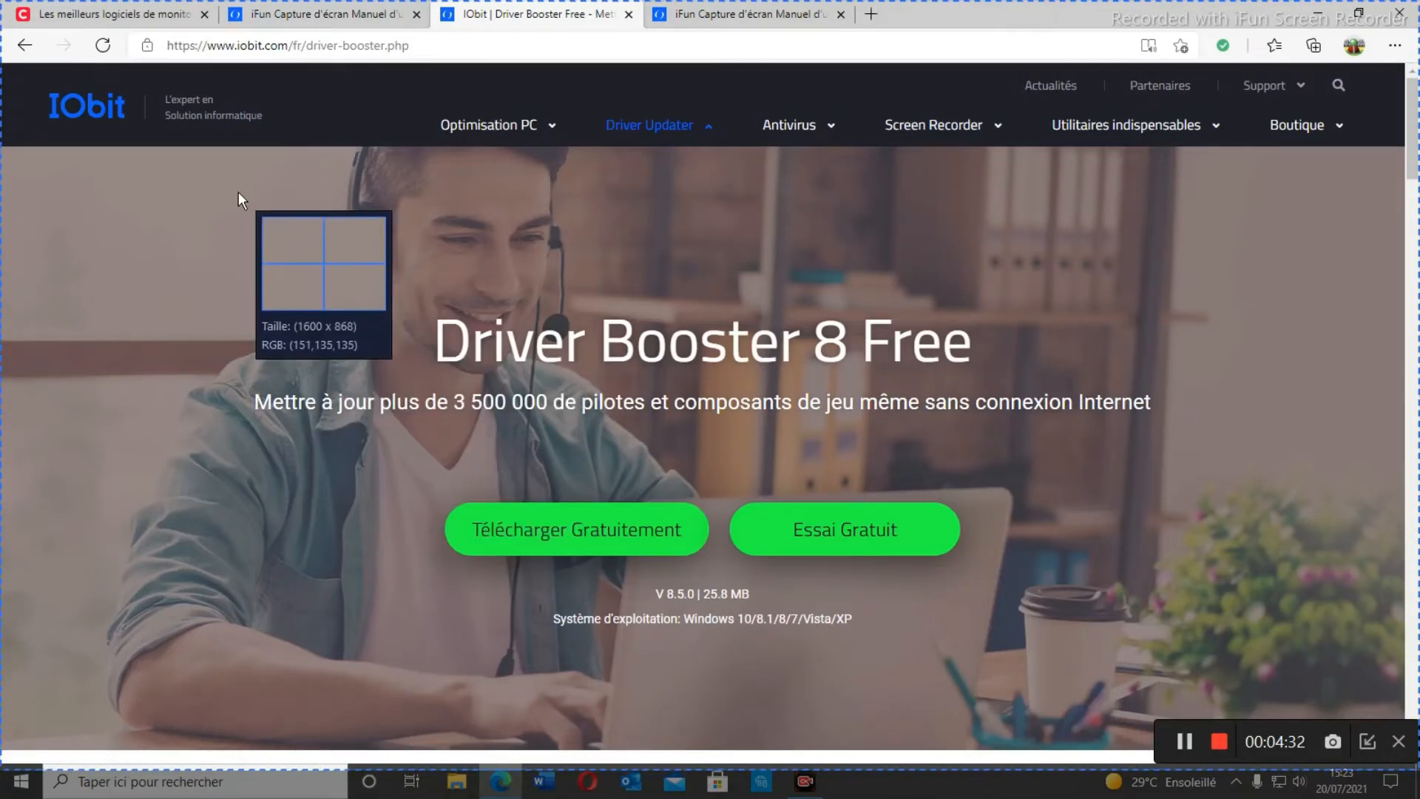
{"action": "left_click", "coordinate": [353, 318]}
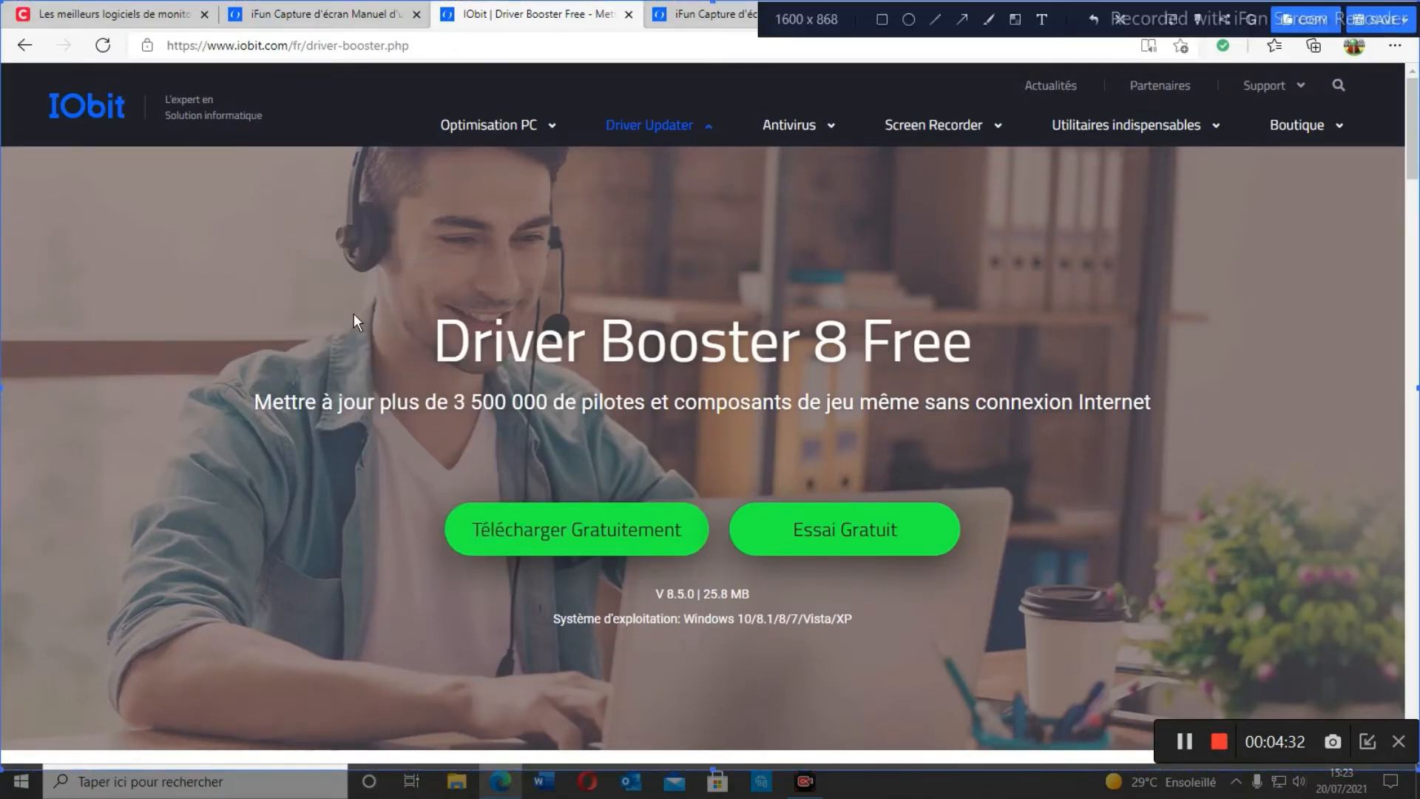
Reduce the capture area to 1149 x 415 and position it over the Driver Booster 8 Free heading and download buttons.
{"action": "left_click", "coordinate": [213, 204]}
{"action": "left_click", "coordinate": [211, 288]}
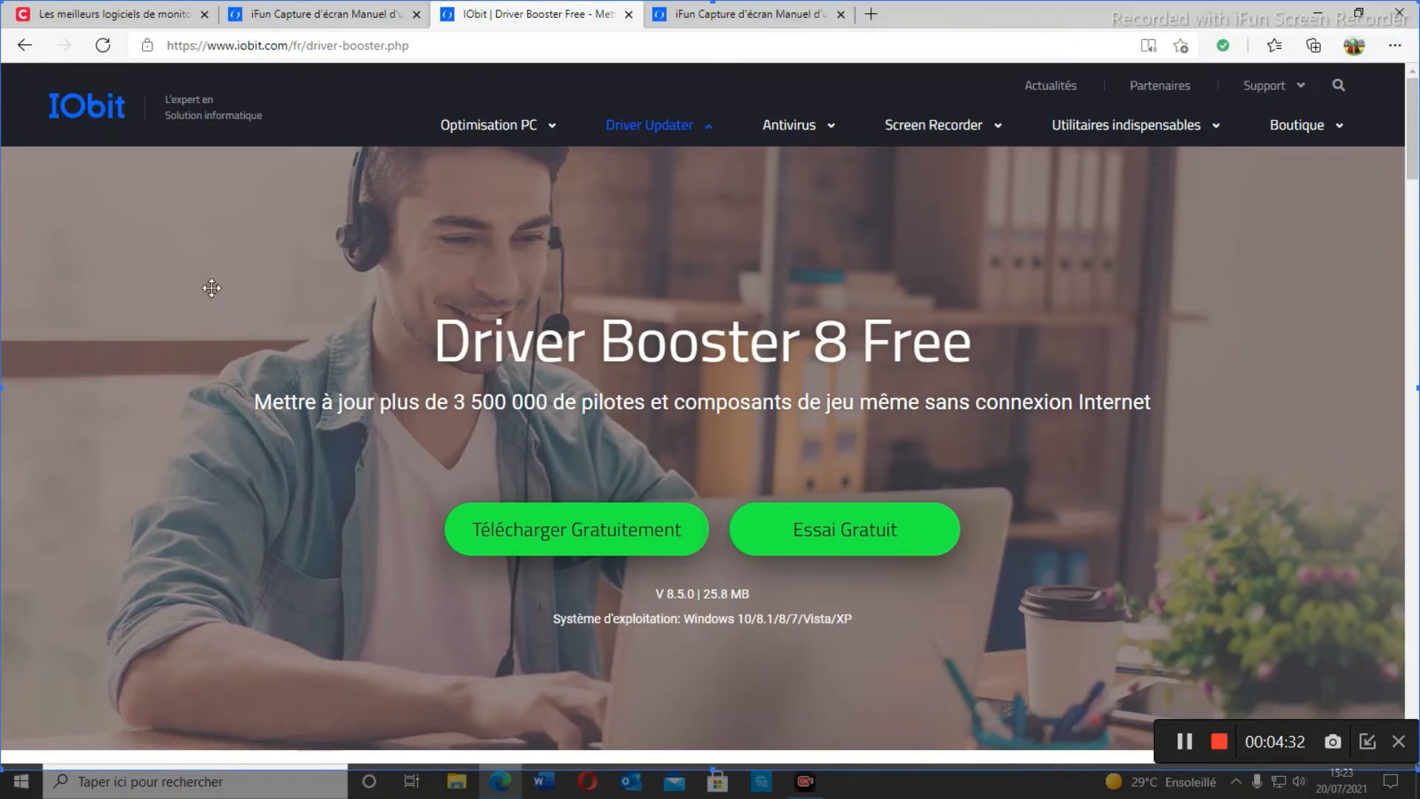
{"action": "left_click_drag", "start_coordinate": [211, 288], "coordinate": [393, 332]}
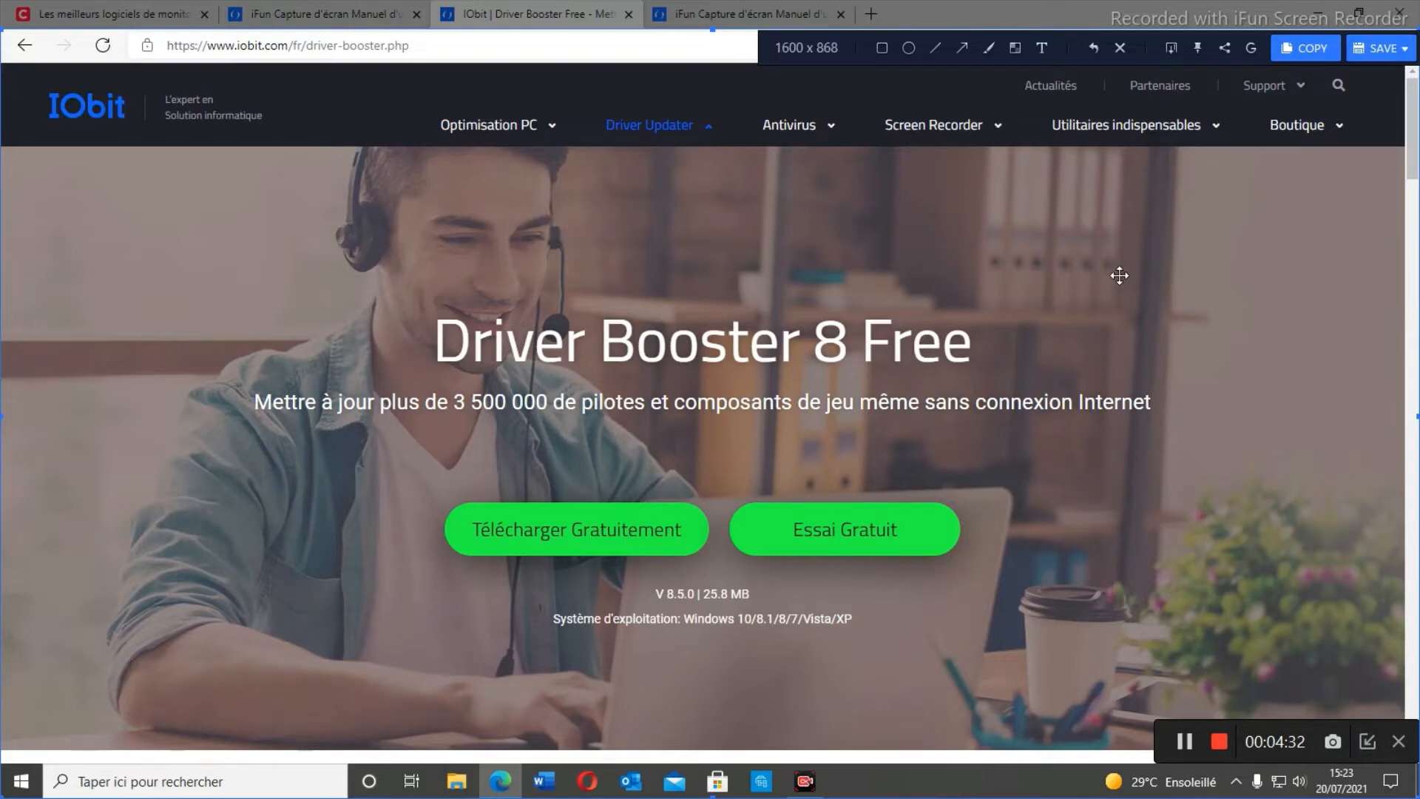
{"action": "mouse_move", "coordinate": [624, 276]}
{"action": "left_mouse_down"}
{"action": "mouse_move", "coordinate": [617, 459]}
{"action": "mouse_move", "coordinate": [697, 448]}
{"action": "mouse_move", "coordinate": [645, 475]}
{"action": "left_mouse_up"}
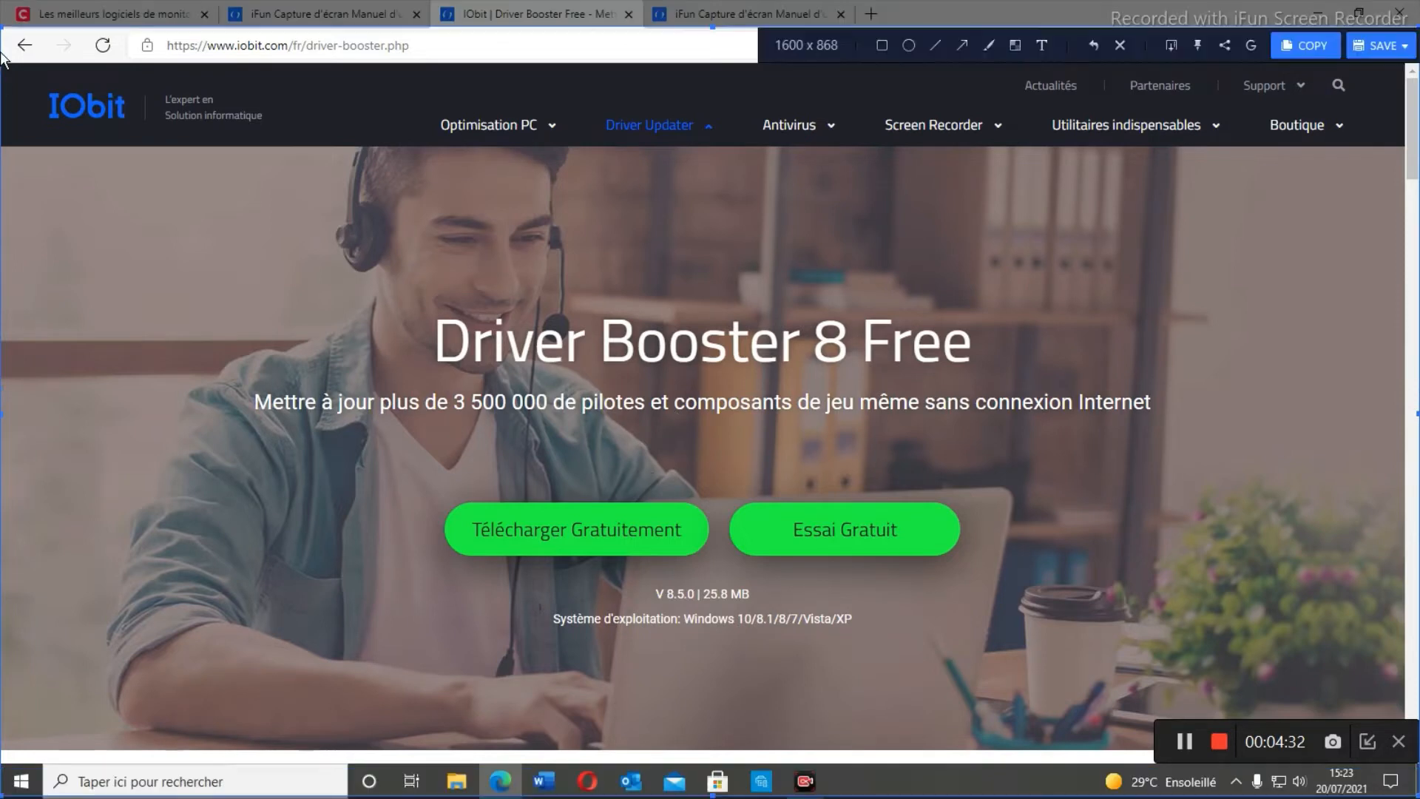
{"action": "left_click_drag", "start_coordinate": [2, 52], "coordinate": [401, 428]}
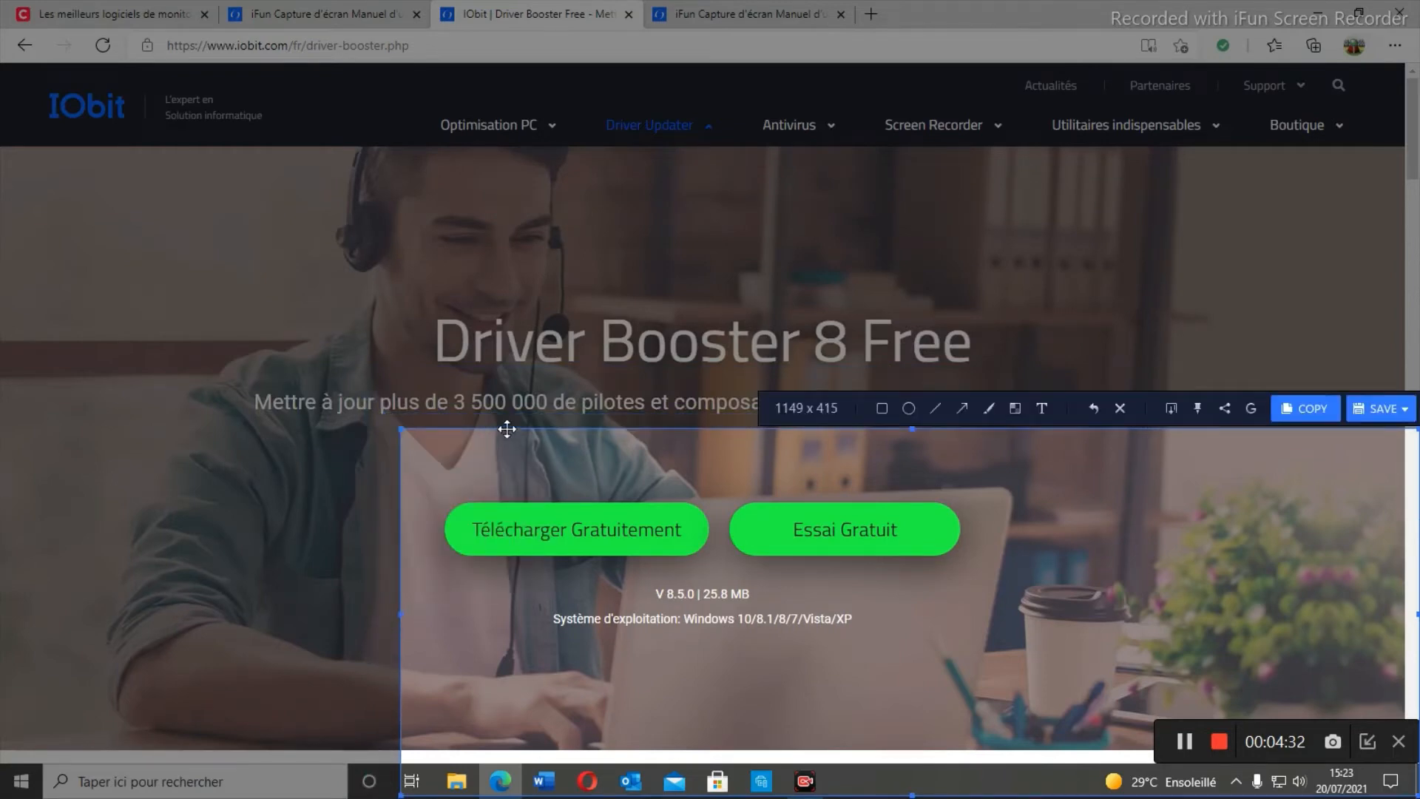
{"action": "mouse_move", "coordinate": [512, 463]}
{"action": "left_mouse_down"}
{"action": "mouse_move", "coordinate": [358, 218]}
{"action": "mouse_move", "coordinate": [199, 222]}
{"action": "mouse_move", "coordinate": [175, 289]}
{"action": "mouse_move", "coordinate": [262, 393]}
{"action": "mouse_move", "coordinate": [286, 397]}
{"action": "mouse_move", "coordinate": [216, 278]}
{"action": "left_mouse_up"}
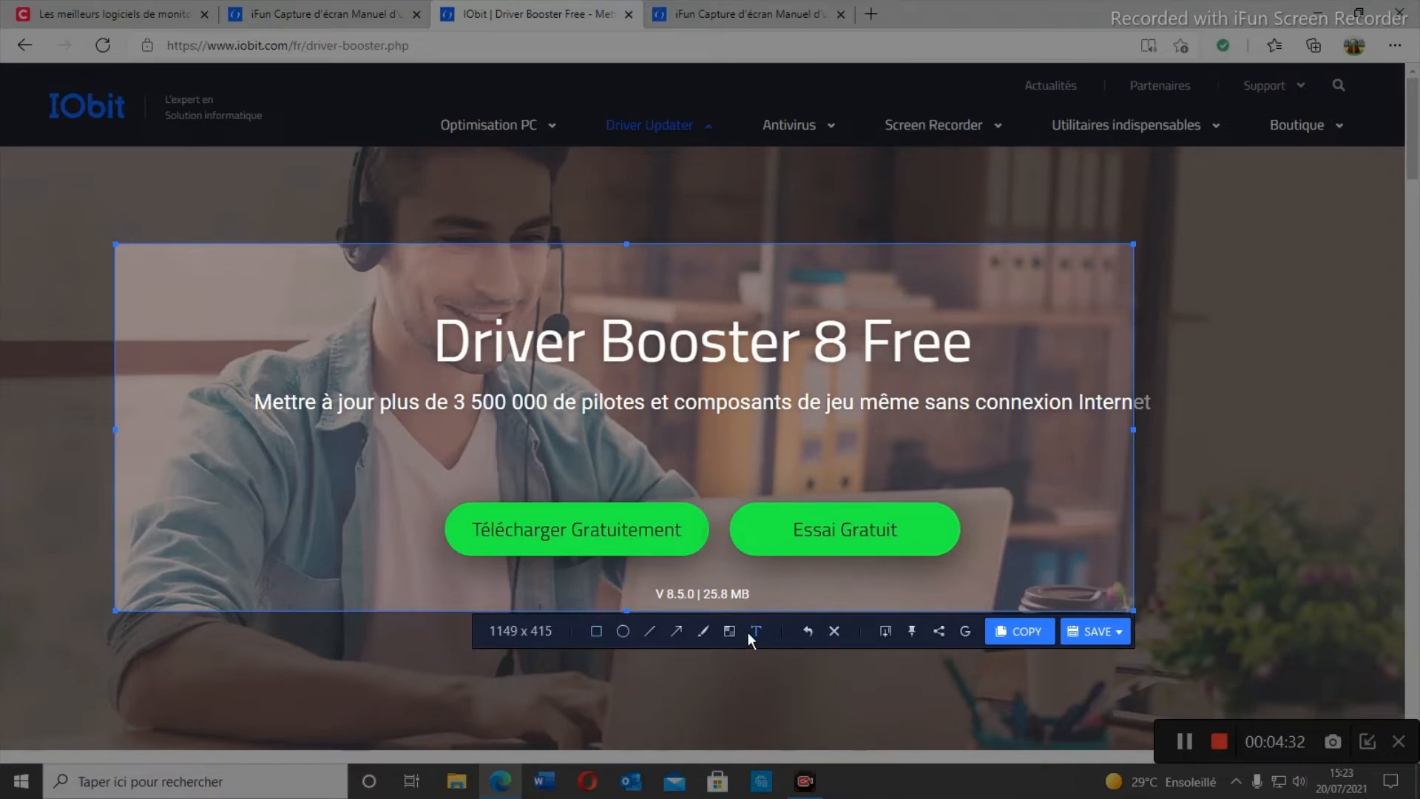
Draw a red rectangle around the word Driver in the heading, and move it into the gap above the download buttons.
{"action": "left_click", "coordinate": [599, 630]}
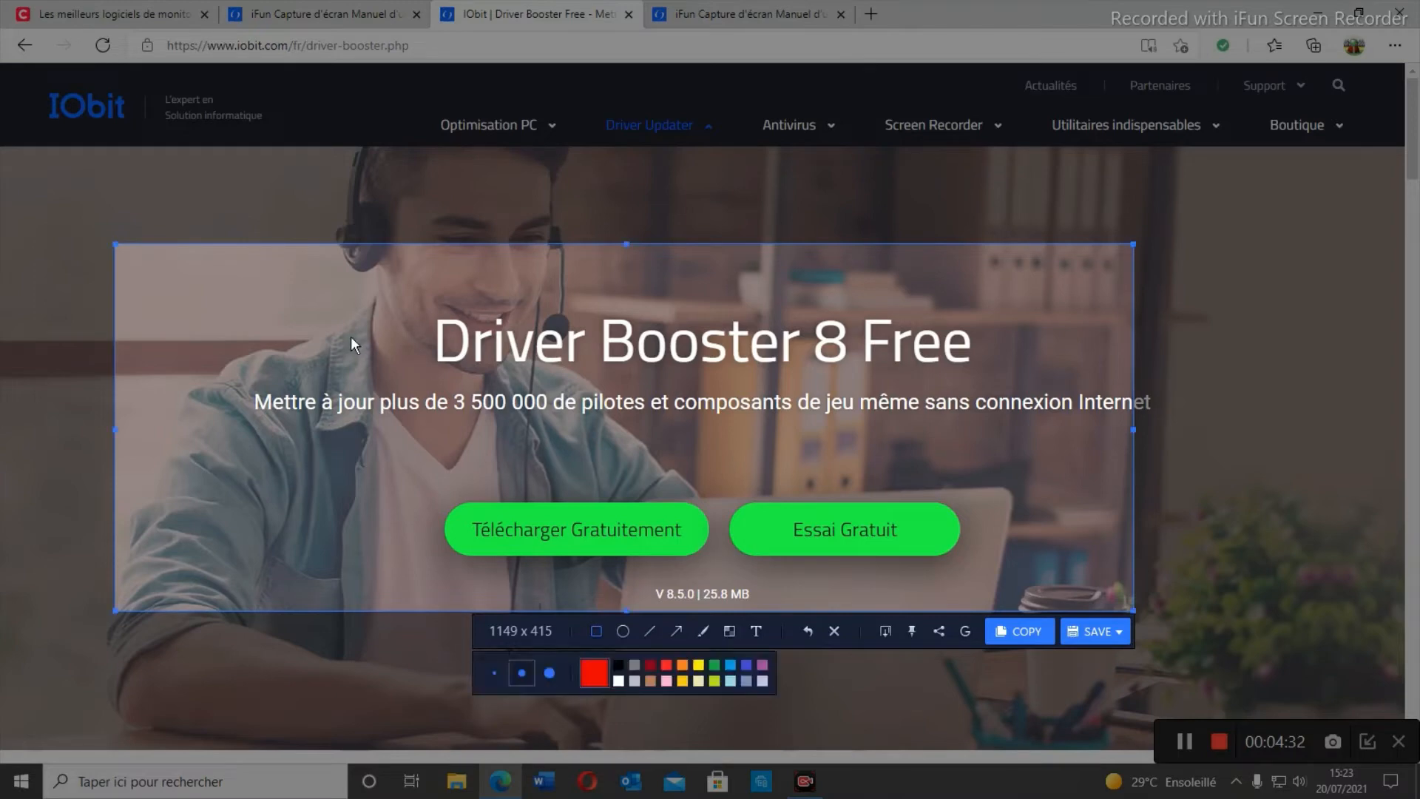
{"action": "mouse_move", "coordinate": [426, 300]}
{"action": "left_mouse_down"}
{"action": "mouse_move", "coordinate": [600, 293]}
{"action": "mouse_move", "coordinate": [614, 390]}
{"action": "left_mouse_up"}
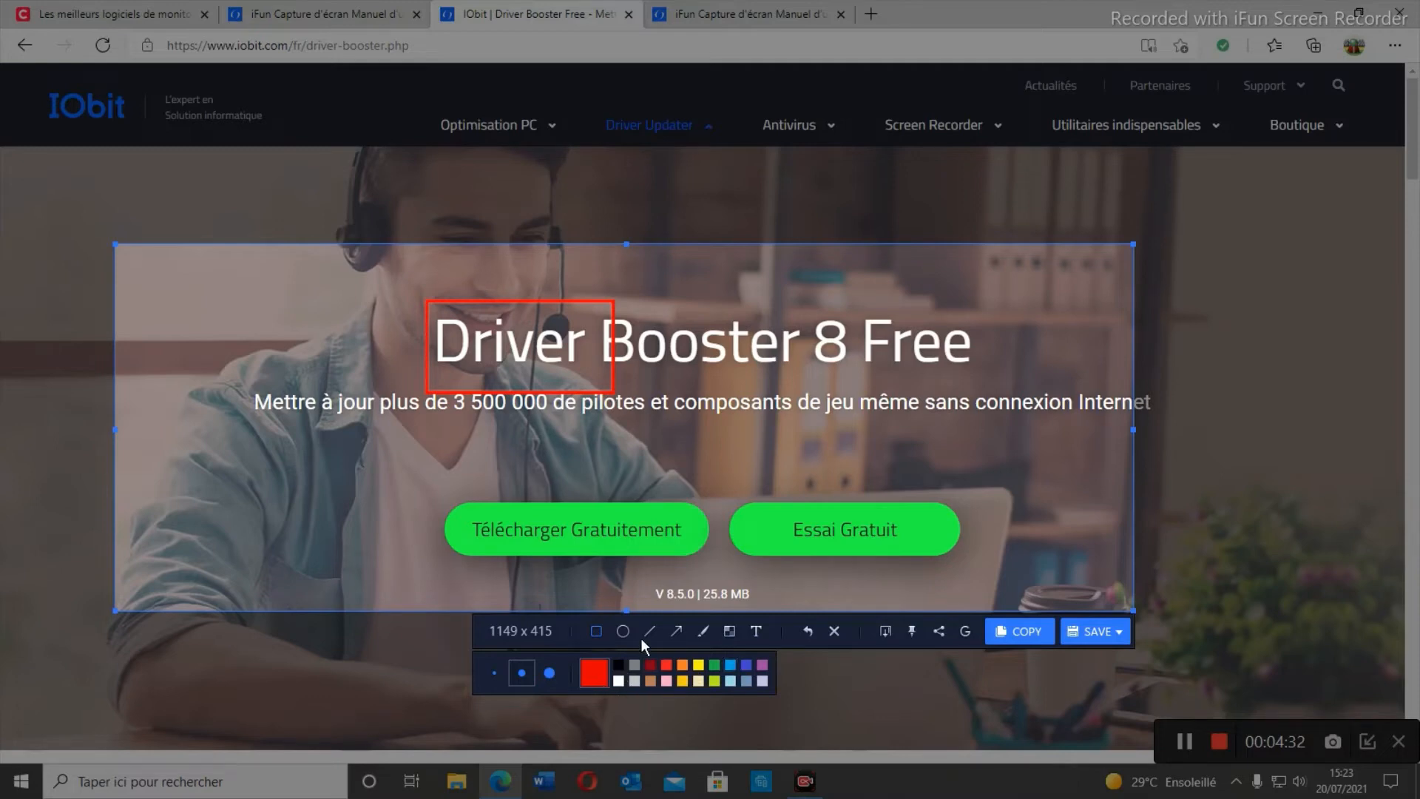
{"action": "left_click_drag", "start_coordinate": [606, 307], "coordinate": [723, 421]}
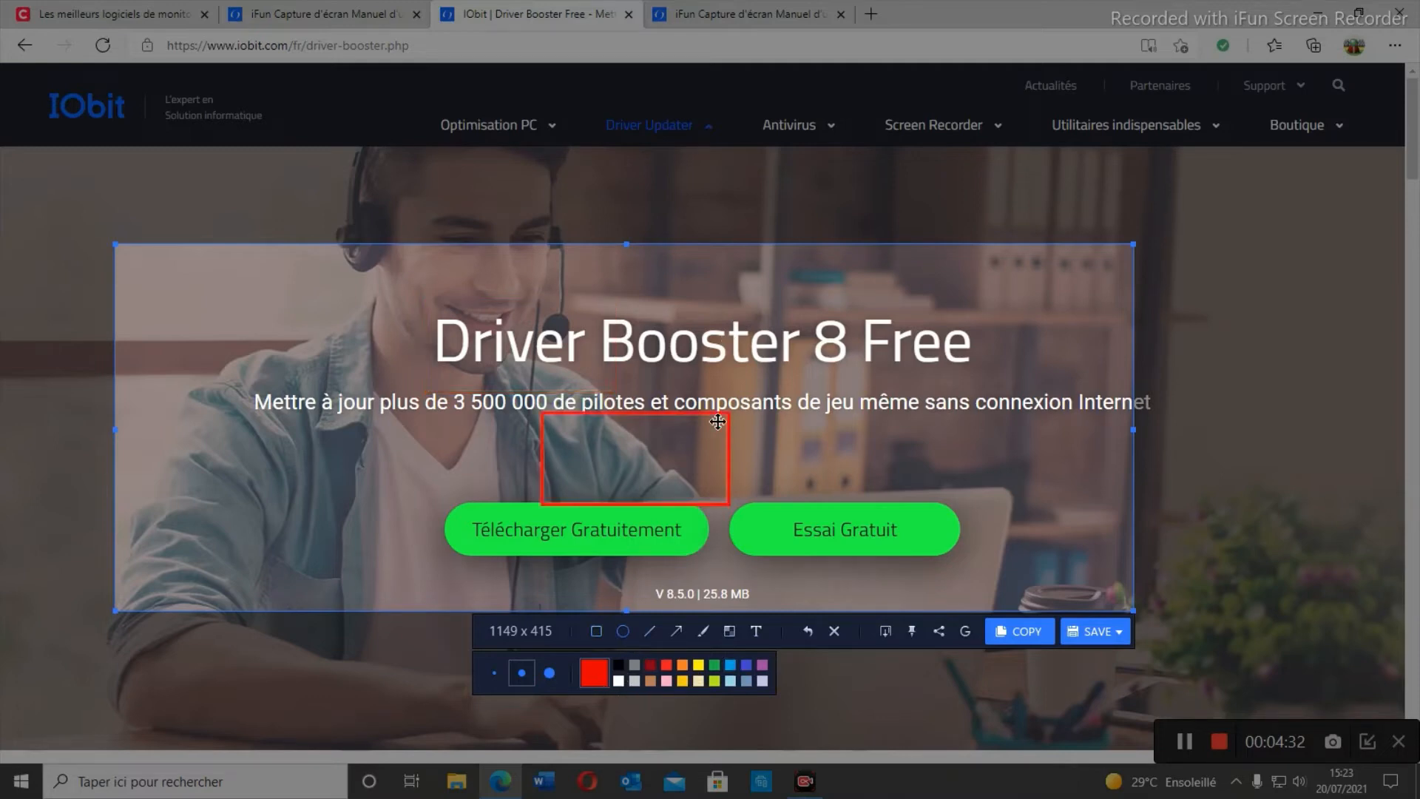
Draw a flat red ellipse under Booster, plus a red diagonal line and a red arrow across the subtitle.
{"action": "left_click_drag", "start_coordinate": [655, 367], "coordinate": [778, 383]}
{"action": "left_click_drag", "start_coordinate": [782, 455], "coordinate": [981, 350]}
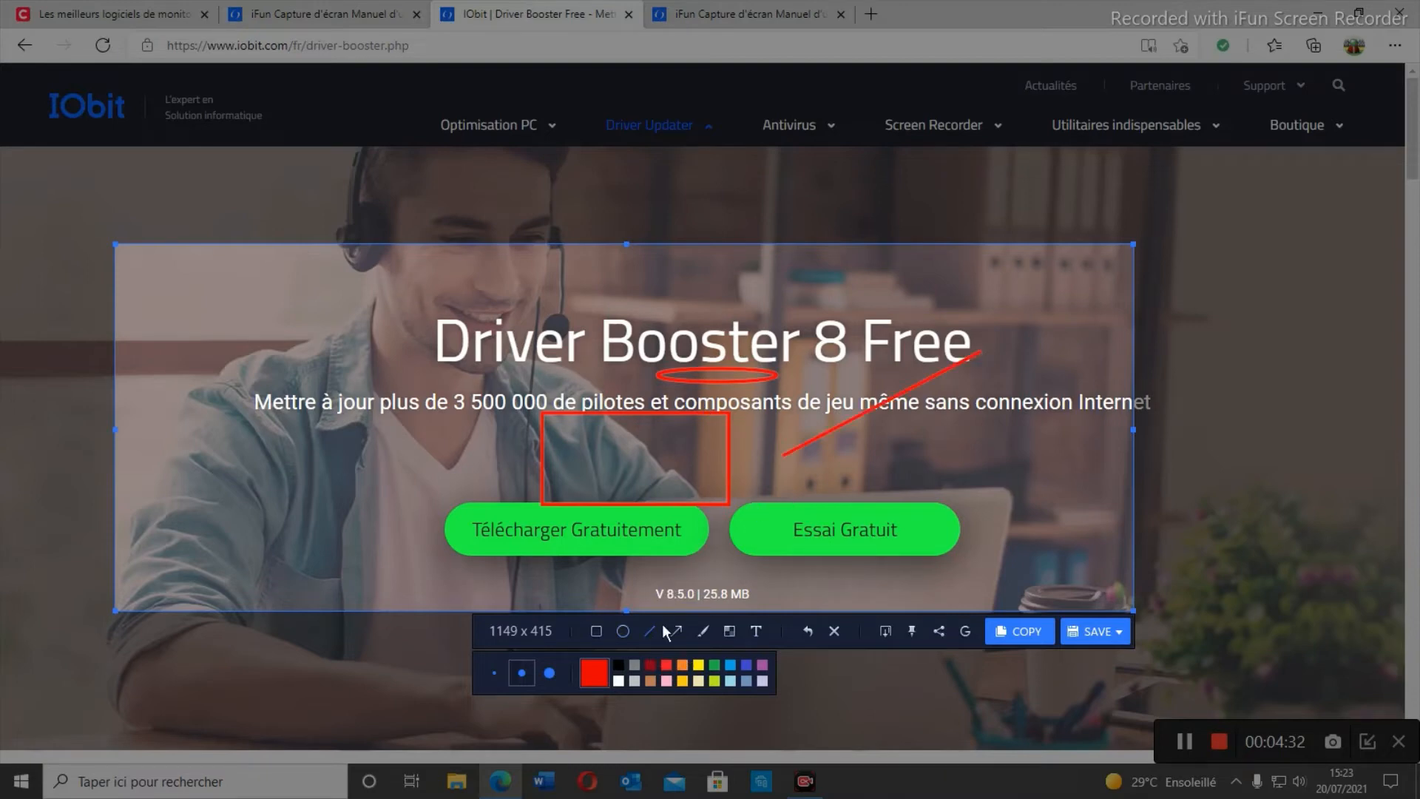
{"action": "left_click_drag", "start_coordinate": [829, 469], "coordinate": [1072, 358]}
Scribble a green freehand stroke with the brush over the line and arrow above the Essai Gratuit button.
{"action": "left_click", "coordinate": [713, 664]}
{"action": "left_click", "coordinate": [704, 631]}
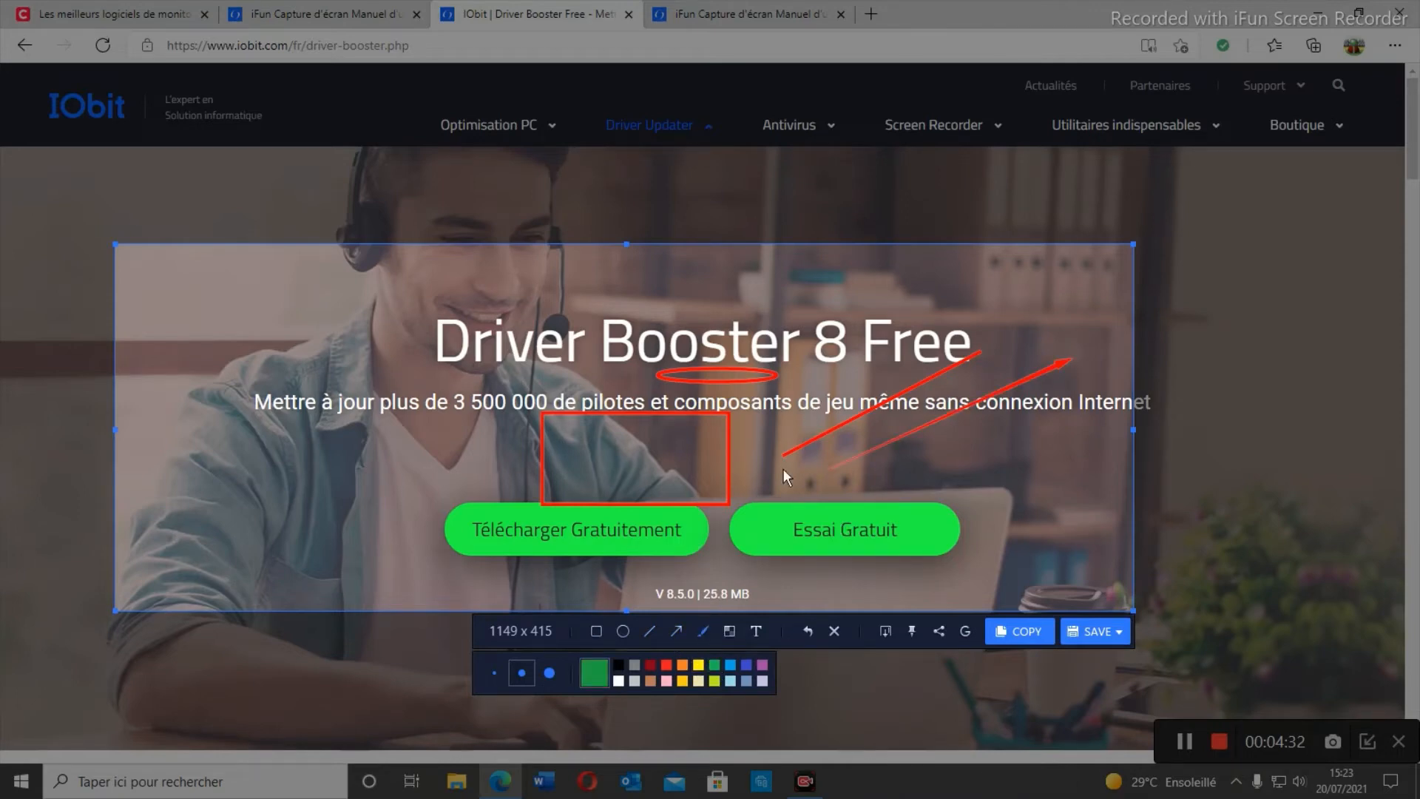
{"action": "mouse_move", "coordinate": [721, 526]}
{"action": "left_mouse_down"}
{"action": "mouse_move", "coordinate": [862, 421]}
{"action": "mouse_move", "coordinate": [913, 405]}
{"action": "mouse_move", "coordinate": [839, 444]}
{"action": "mouse_move", "coordinate": [878, 339]}
{"action": "mouse_move", "coordinate": [951, 418]}
{"action": "mouse_move", "coordinate": [1037, 463]}
{"action": "left_mouse_up"}
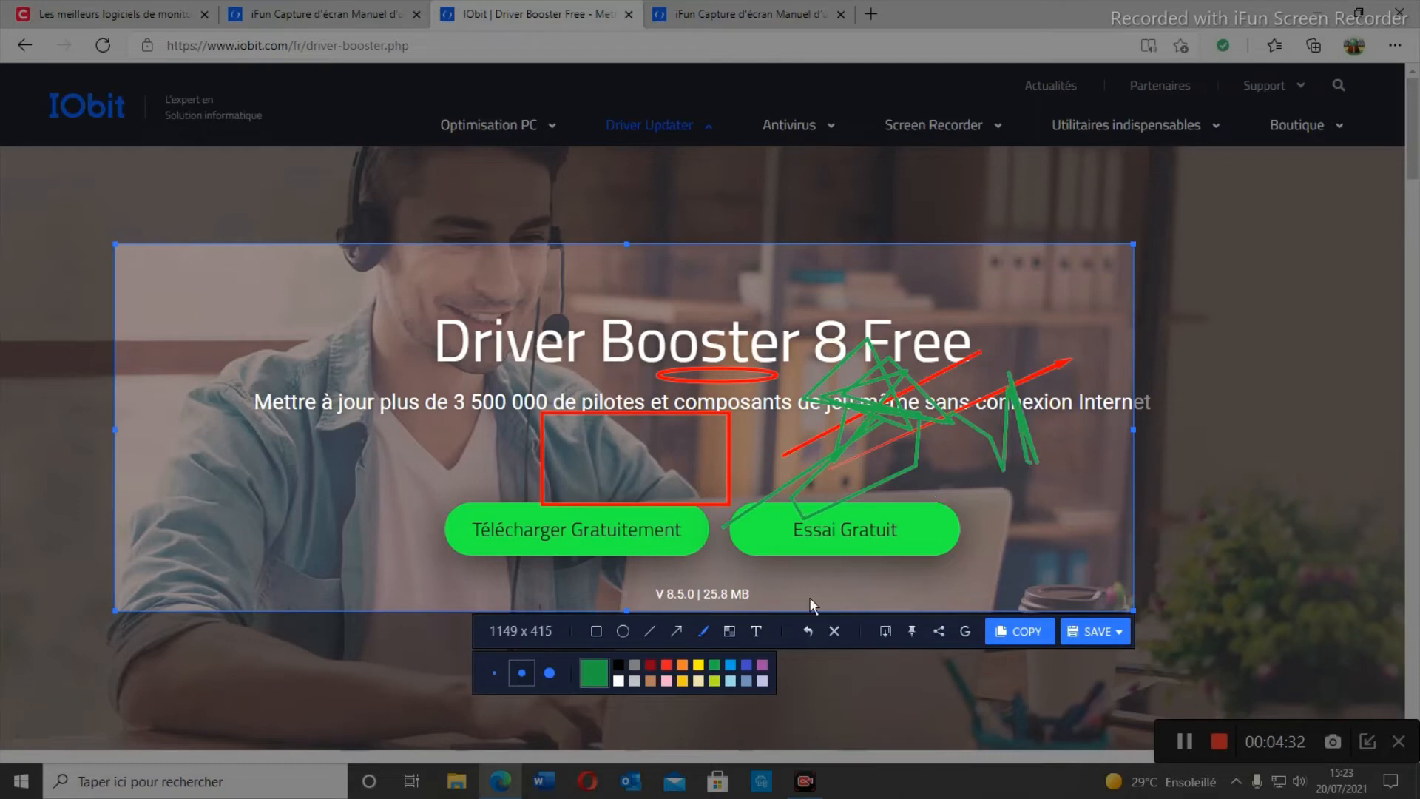
Pixelate the labels on the Télécharger Gratuitement and Essai Gratuit buttons with the mosaic tool.
{"action": "left_click", "coordinate": [731, 631]}
{"action": "left_click_drag", "start_coordinate": [468, 523], "coordinate": [692, 529]}
{"action": "left_click_drag", "start_coordinate": [802, 525], "coordinate": [920, 527]}
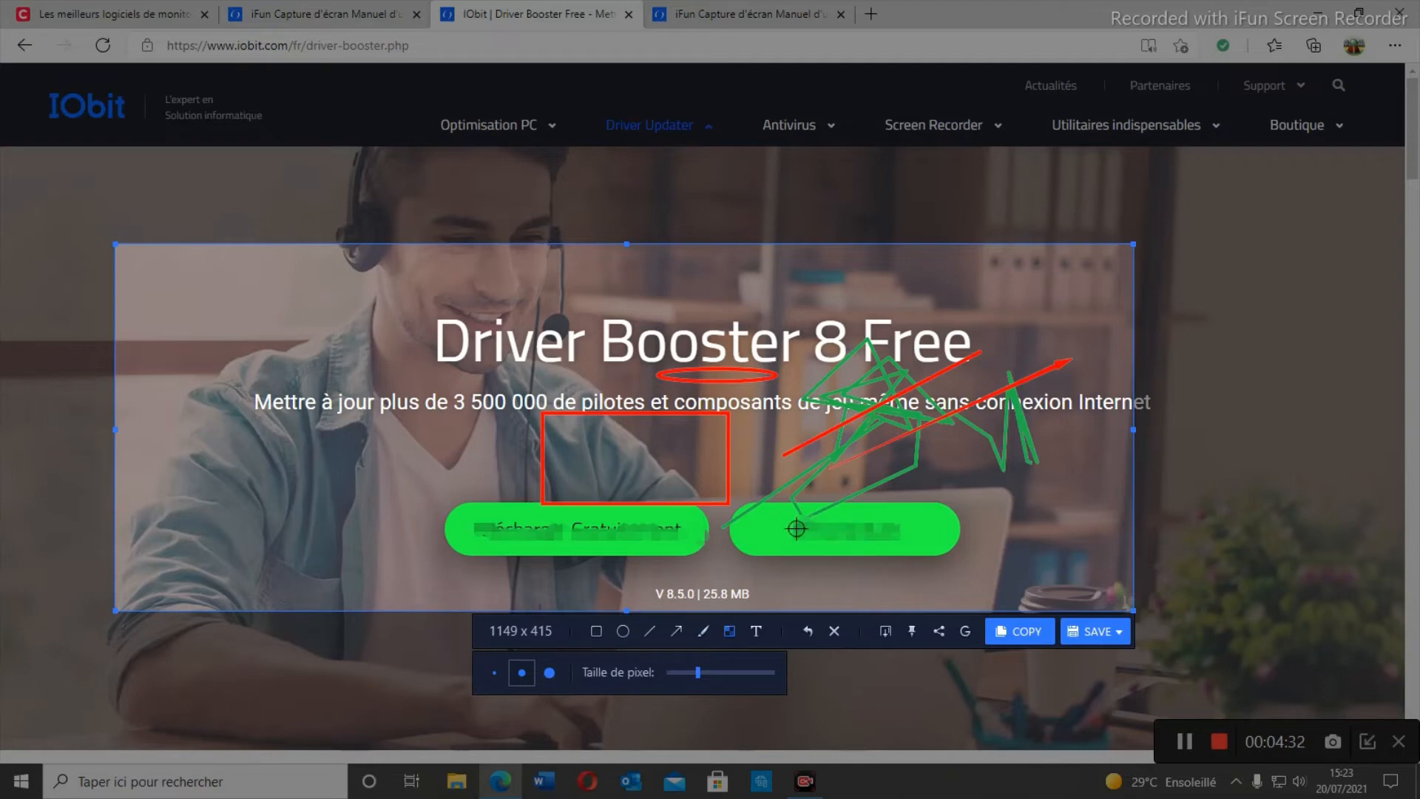
{"action": "left_click_drag", "start_coordinate": [796, 530], "coordinate": [904, 536]}
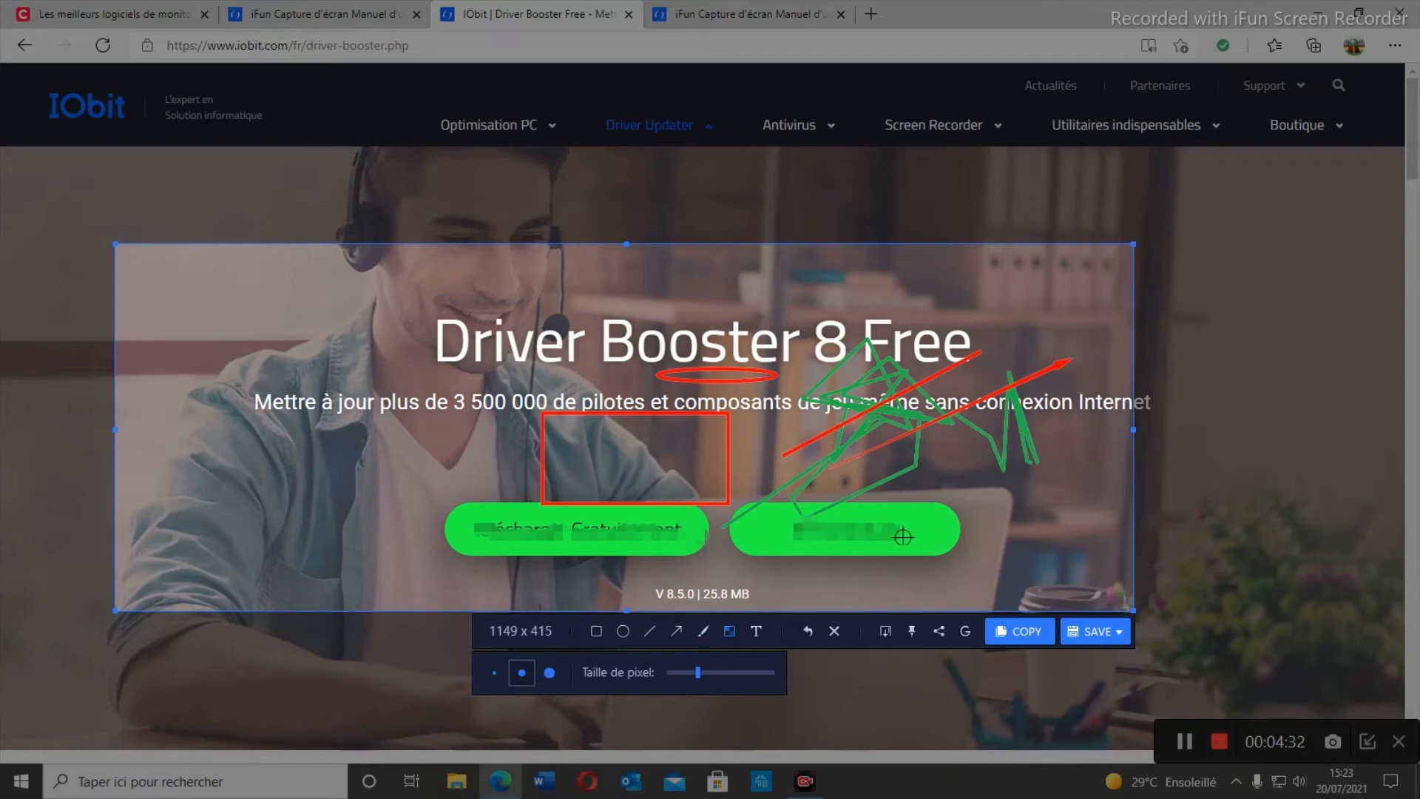
Add a red text annotation reading "driver booster" above the Driver Booster 8 Free heading.
{"action": "left_click", "coordinate": [762, 628]}
{"action": "left_click", "coordinate": [479, 277]}
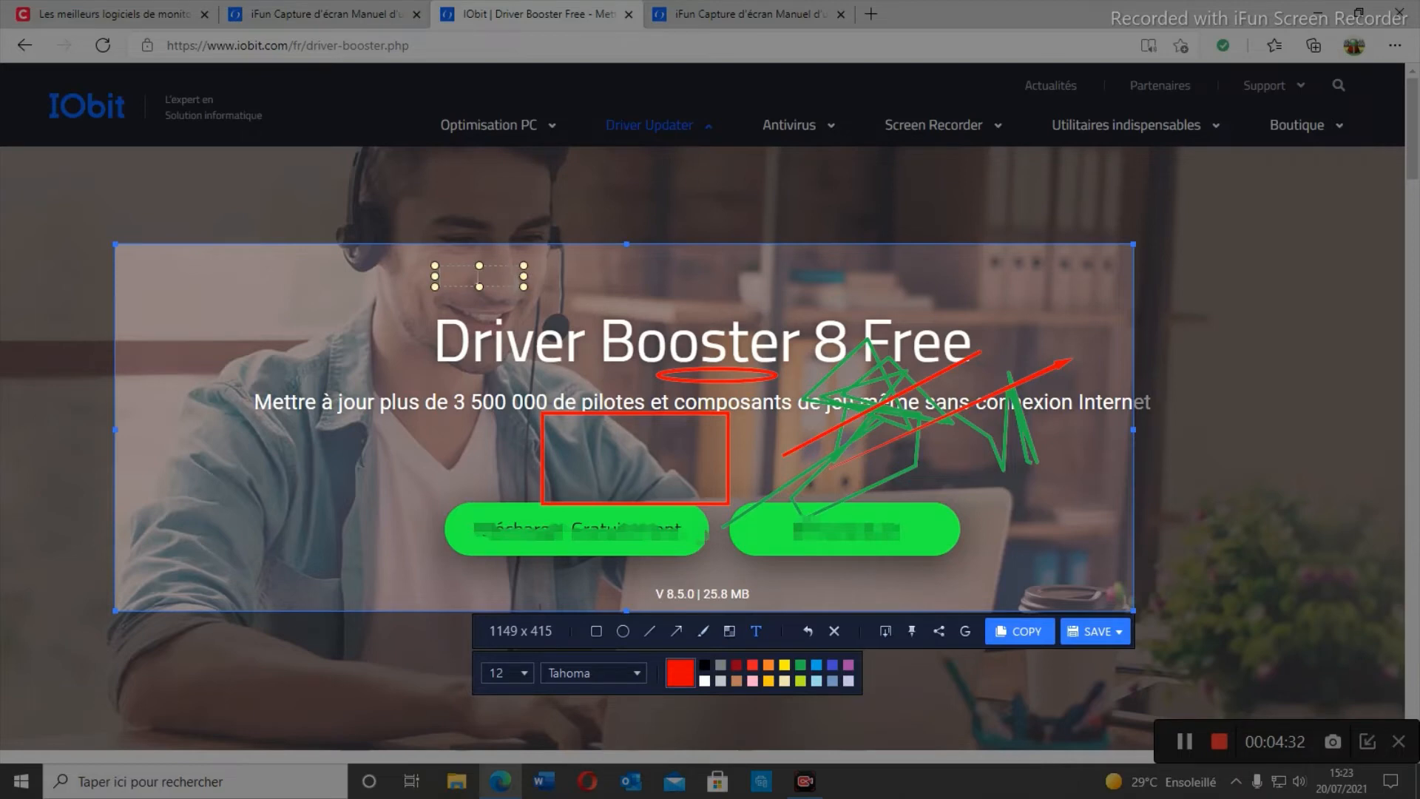
{"action": "type", "text": "driver booster"}
Change the text annotation's font to Terminal and its size to 22, trying size 26 first.
{"action": "left_click", "coordinate": [619, 676]}
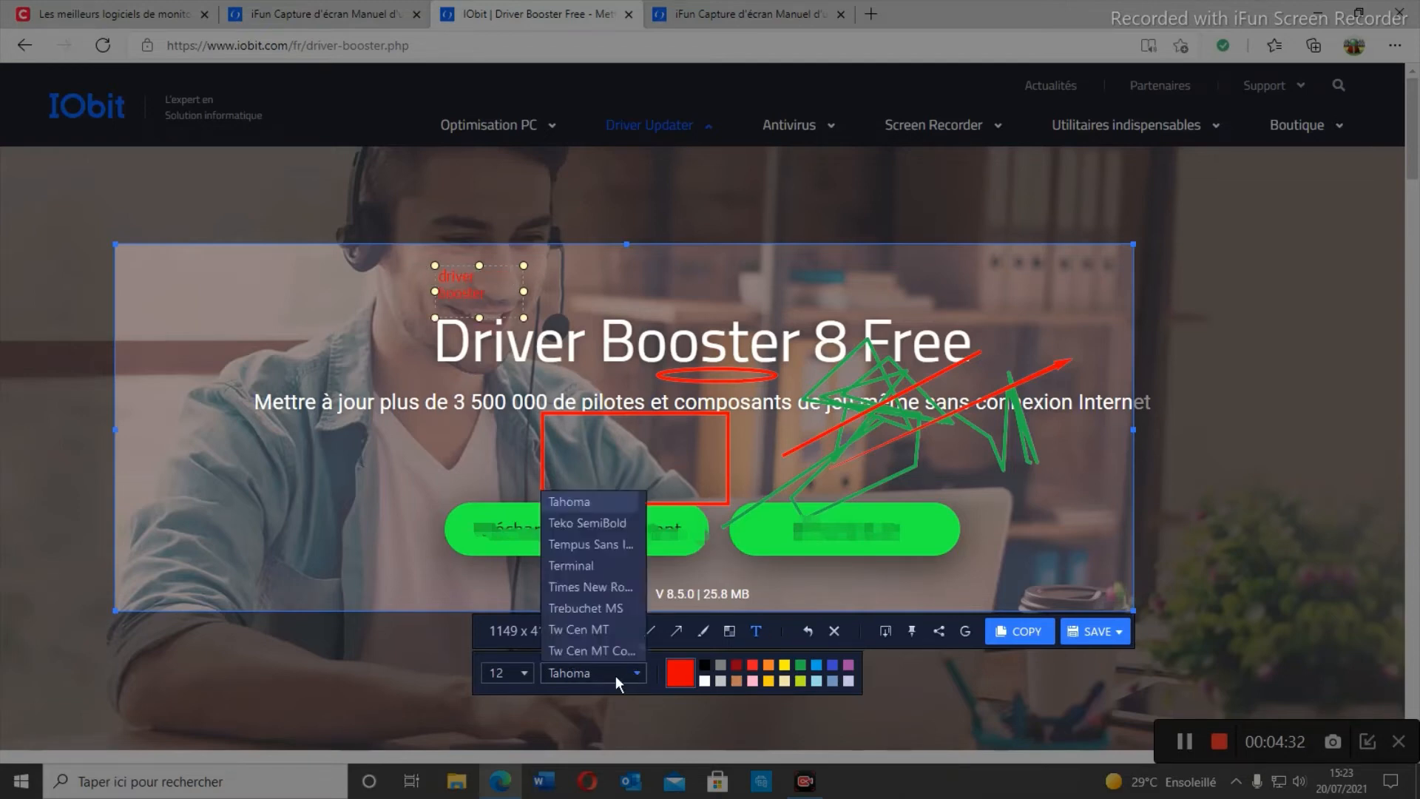
{"action": "left_click", "coordinate": [596, 566]}
{"action": "left_click", "coordinate": [523, 673]}
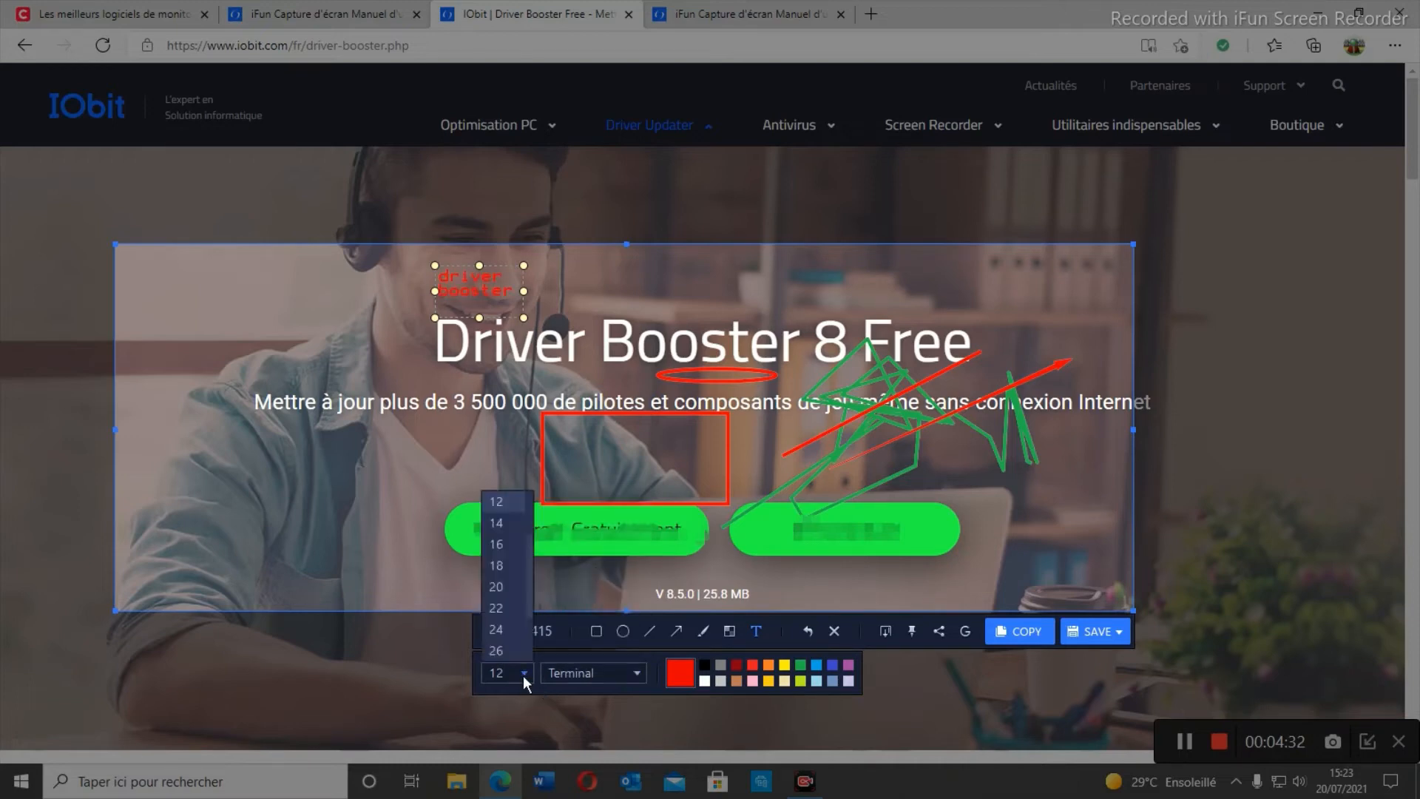
{"action": "left_click", "coordinate": [512, 646]}
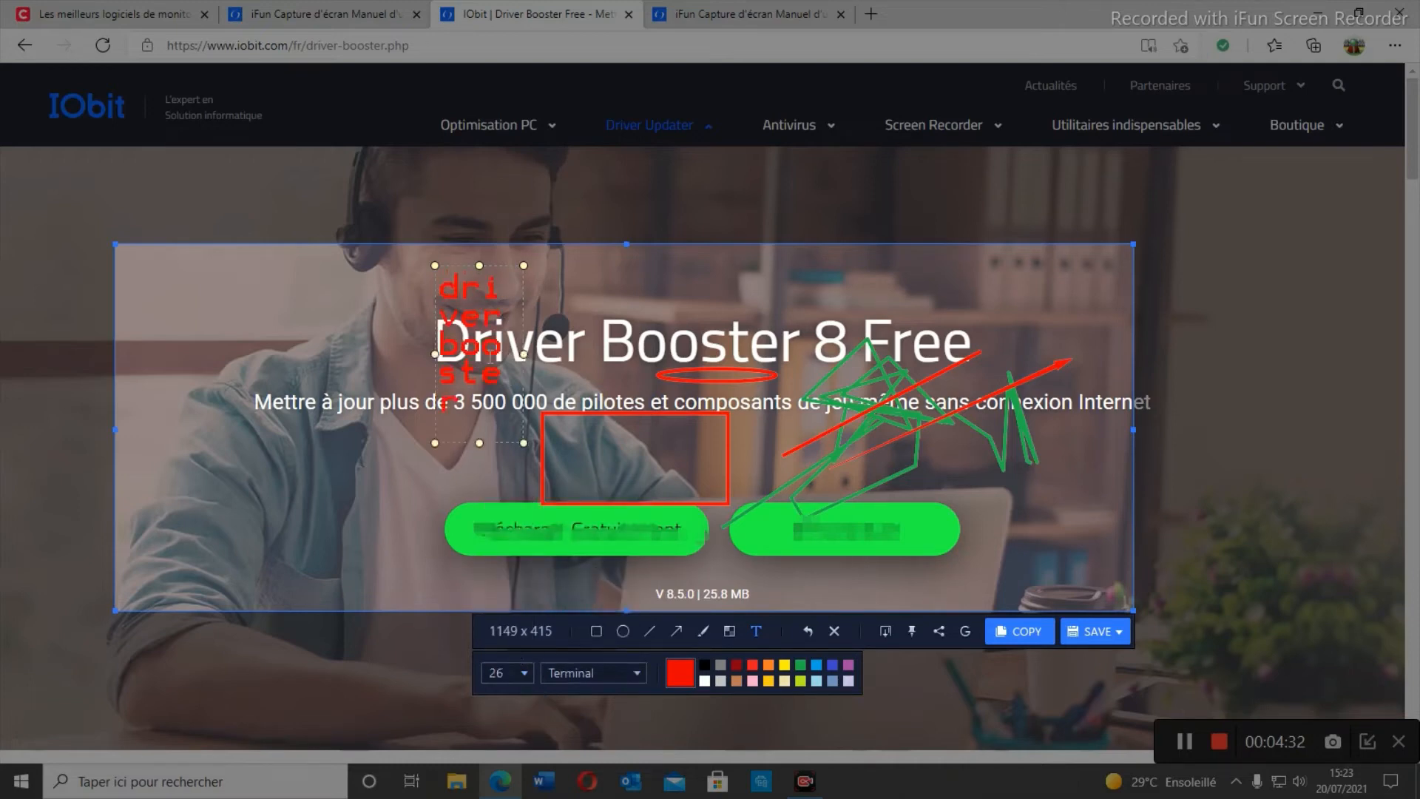
{"action": "left_click", "coordinate": [525, 674]}
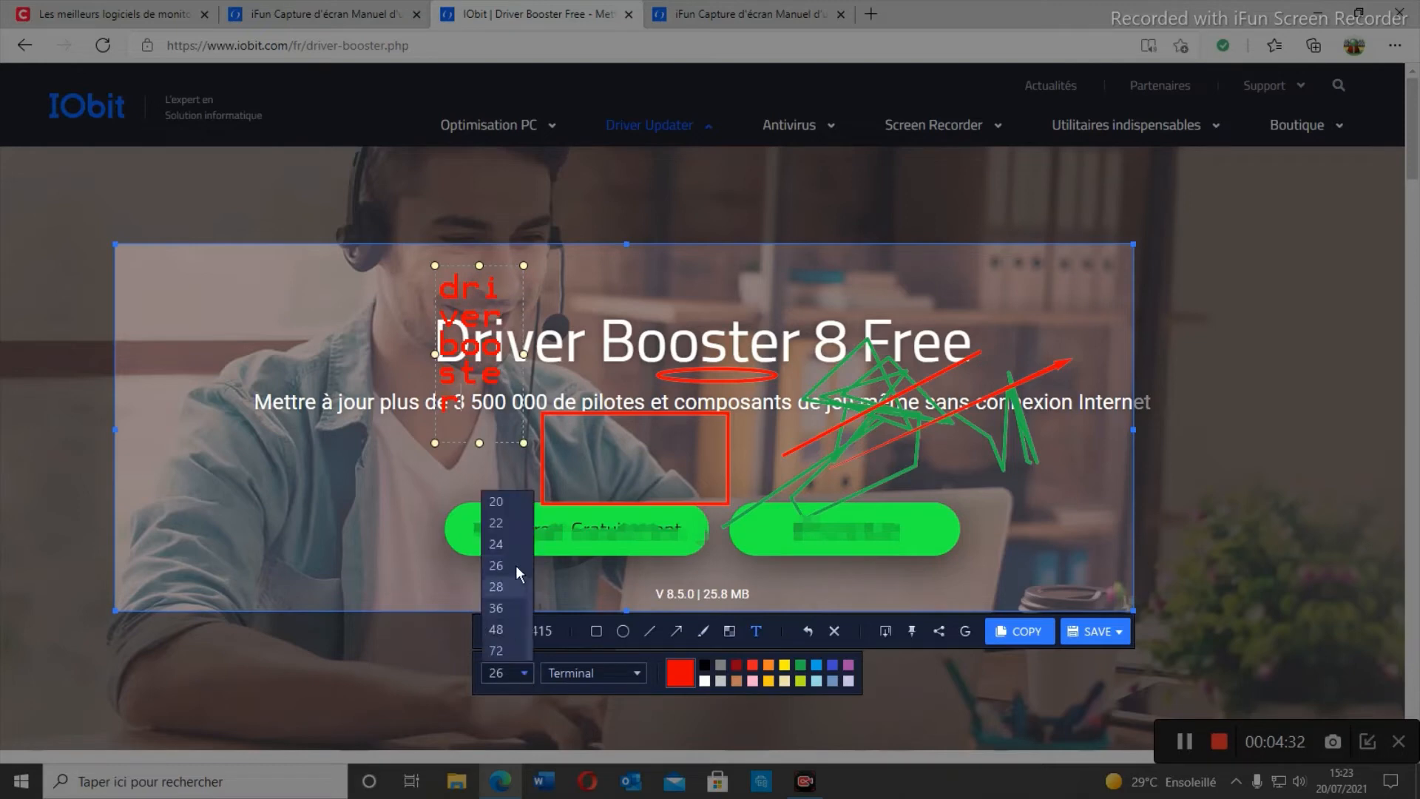
{"action": "left_click", "coordinate": [521, 530]}
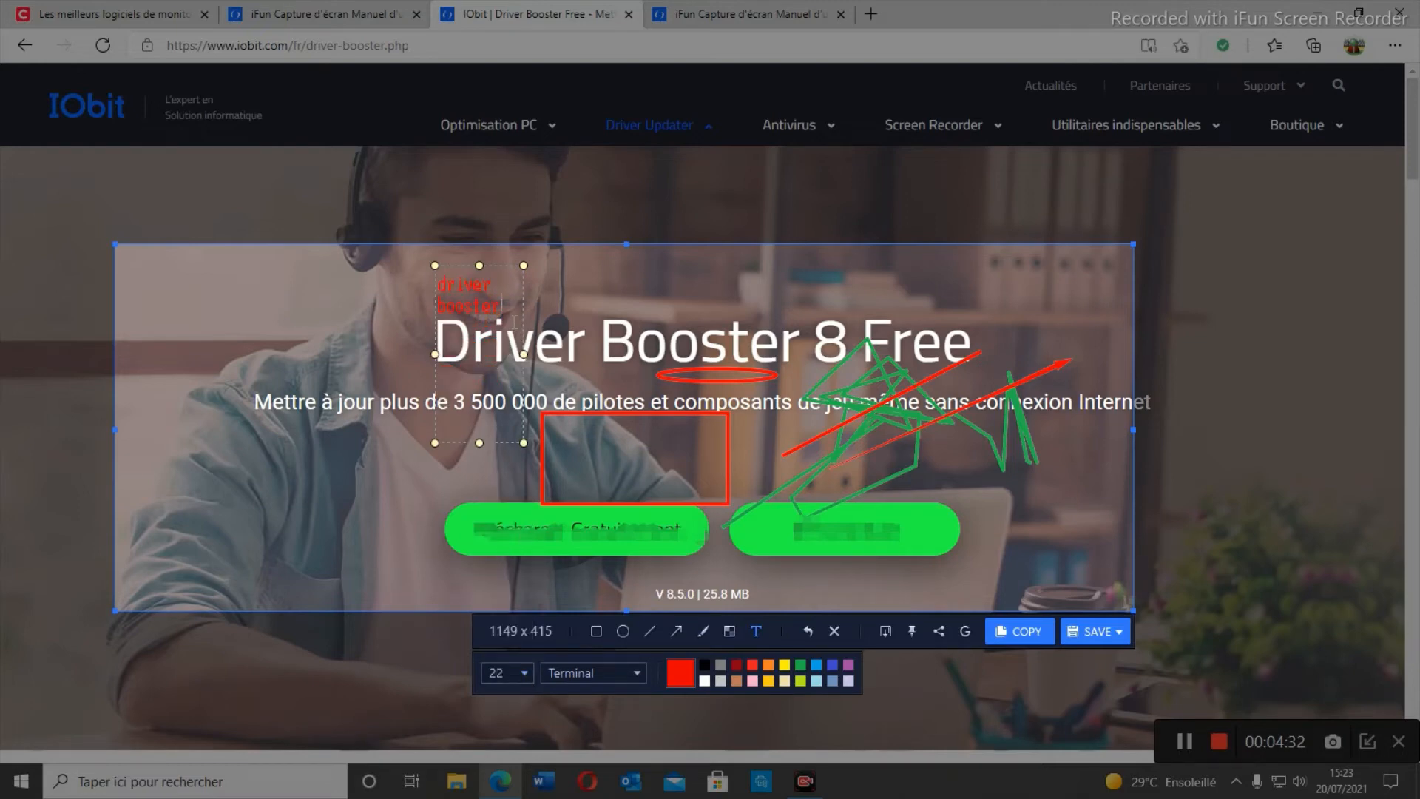
Undo the two most recent annotations on the capture.
{"action": "left_click", "coordinate": [810, 628]}
{"action": "left_click", "coordinate": [808, 626]}
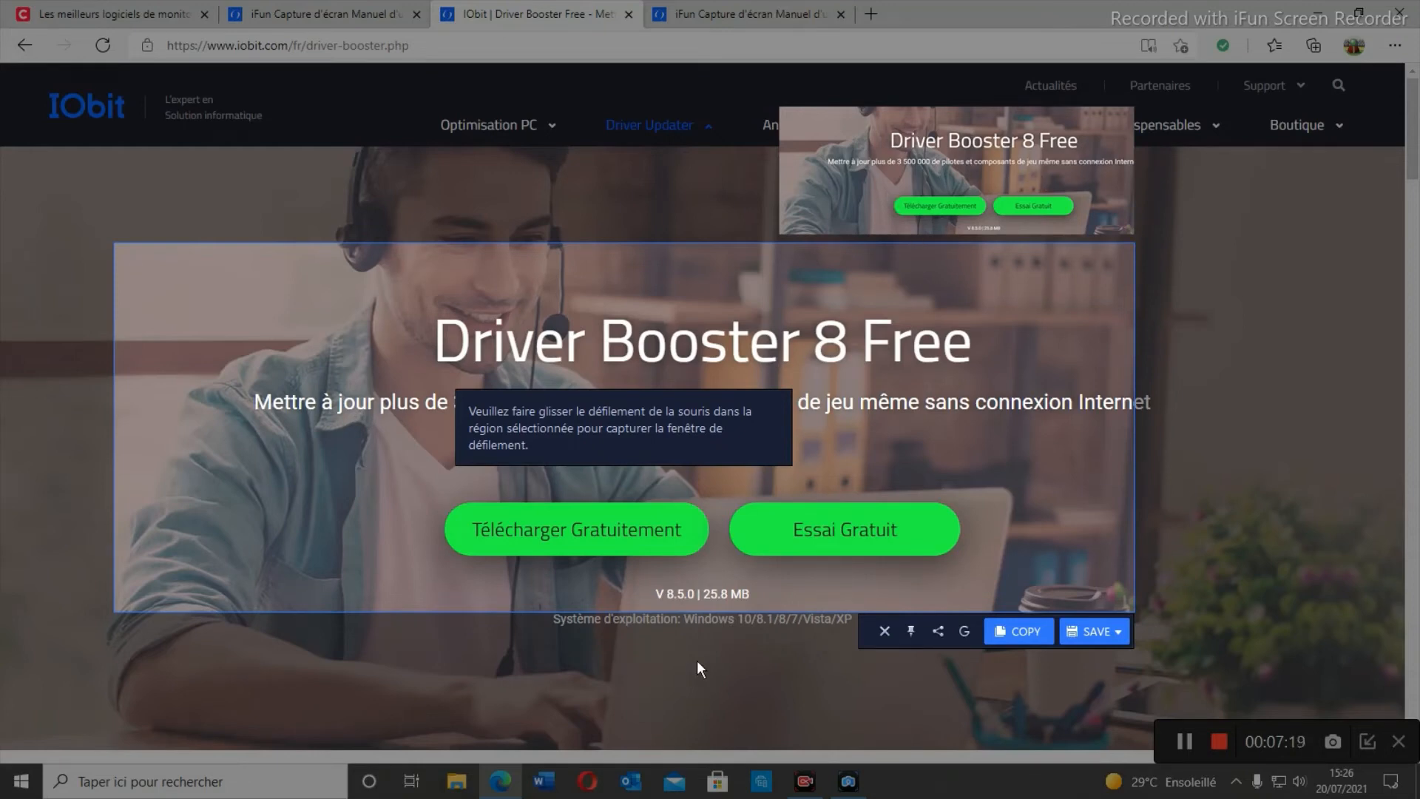
Extend the scrolling capture from the page heading through the Mise à jour des pilotes hors ligne section, and pin it to the screen.
{"action": "scroll", "coordinate": [724, 555], "scroll_direction": "down", "scroll_amount": 3}
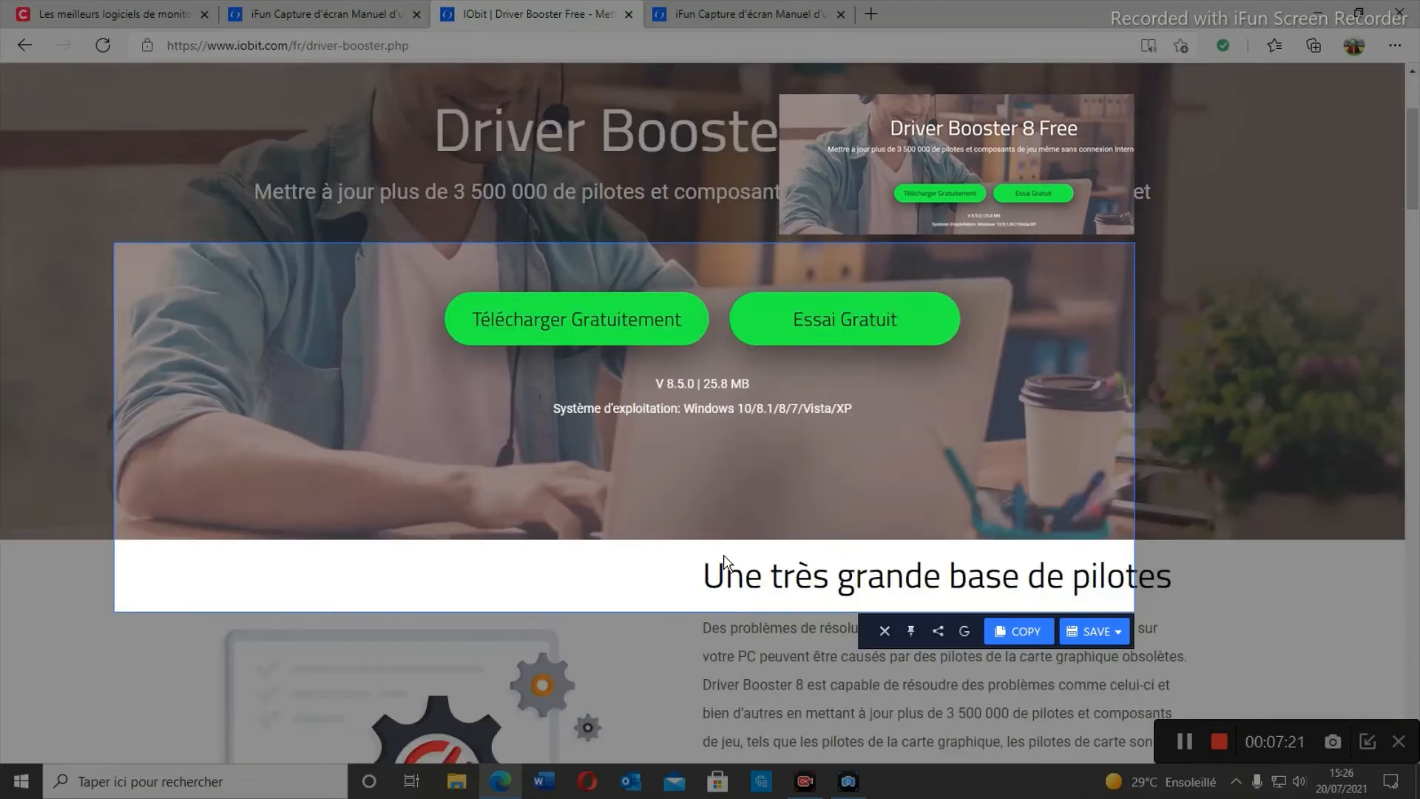
{"action": "scroll", "coordinate": [724, 560], "scroll_direction": "down", "scroll_amount": 3}
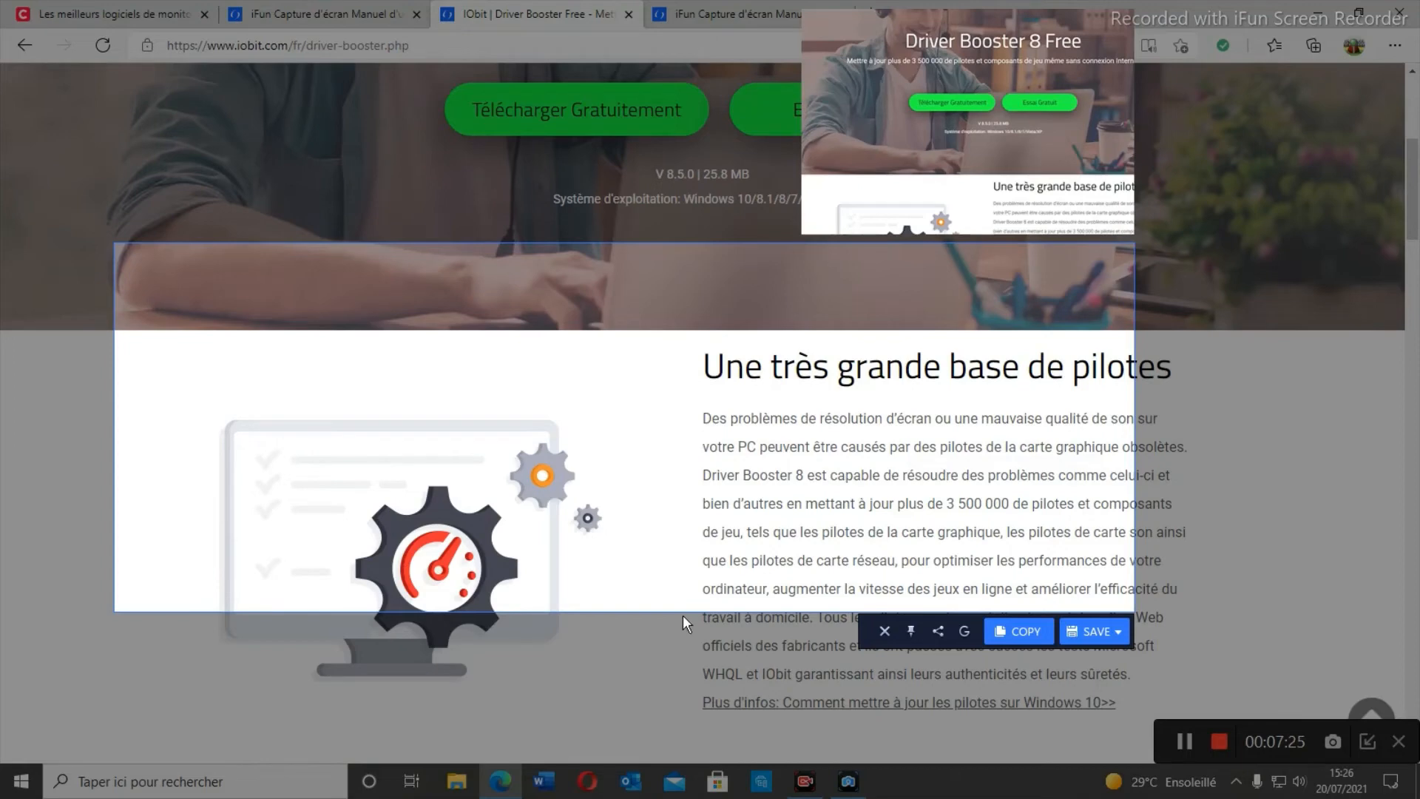
{"action": "scroll", "coordinate": [664, 562], "scroll_direction": "down", "scroll_amount": 3}
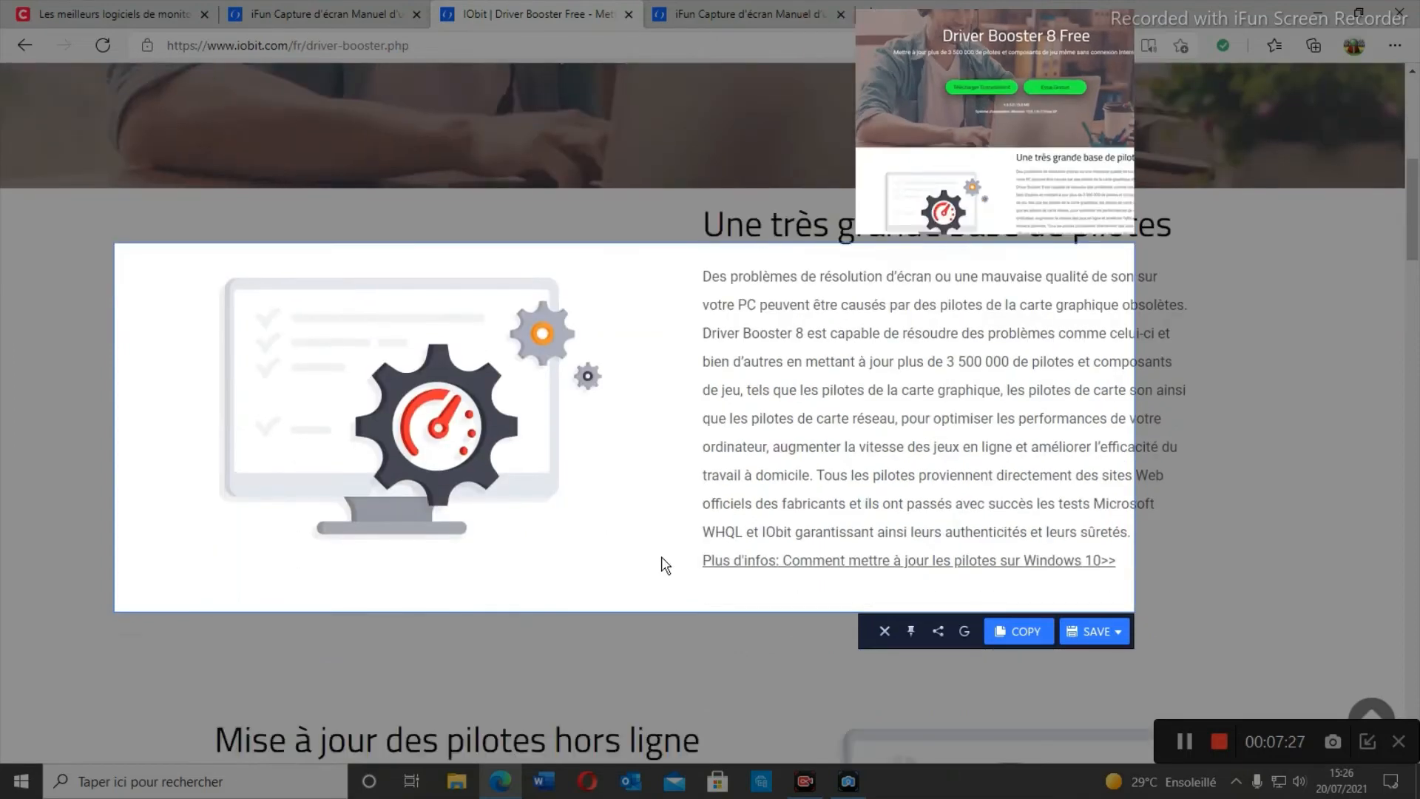
{"action": "scroll", "coordinate": [664, 566], "scroll_direction": "down", "scroll_amount": 4}
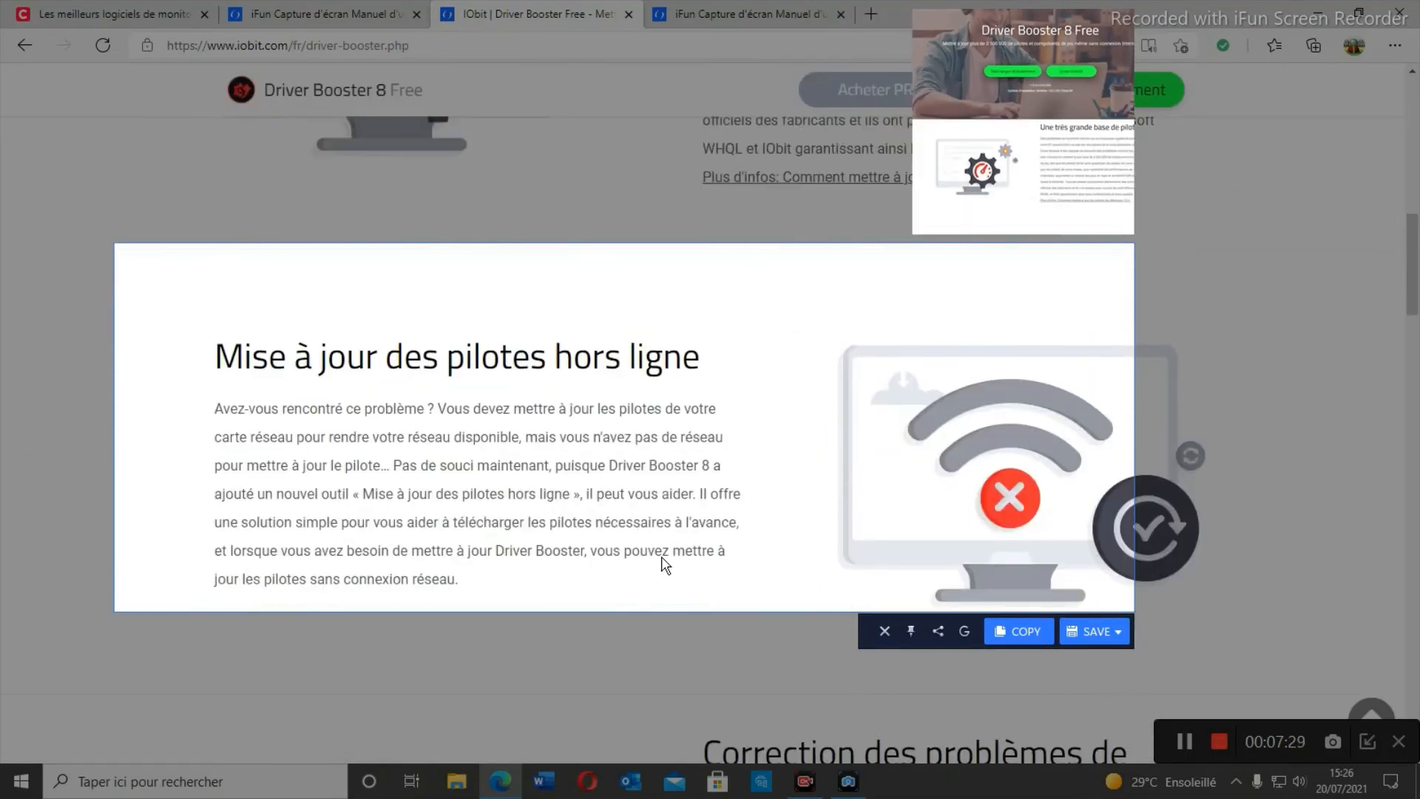
{"action": "scroll", "coordinate": [664, 558], "scroll_direction": "down", "scroll_amount": 4}
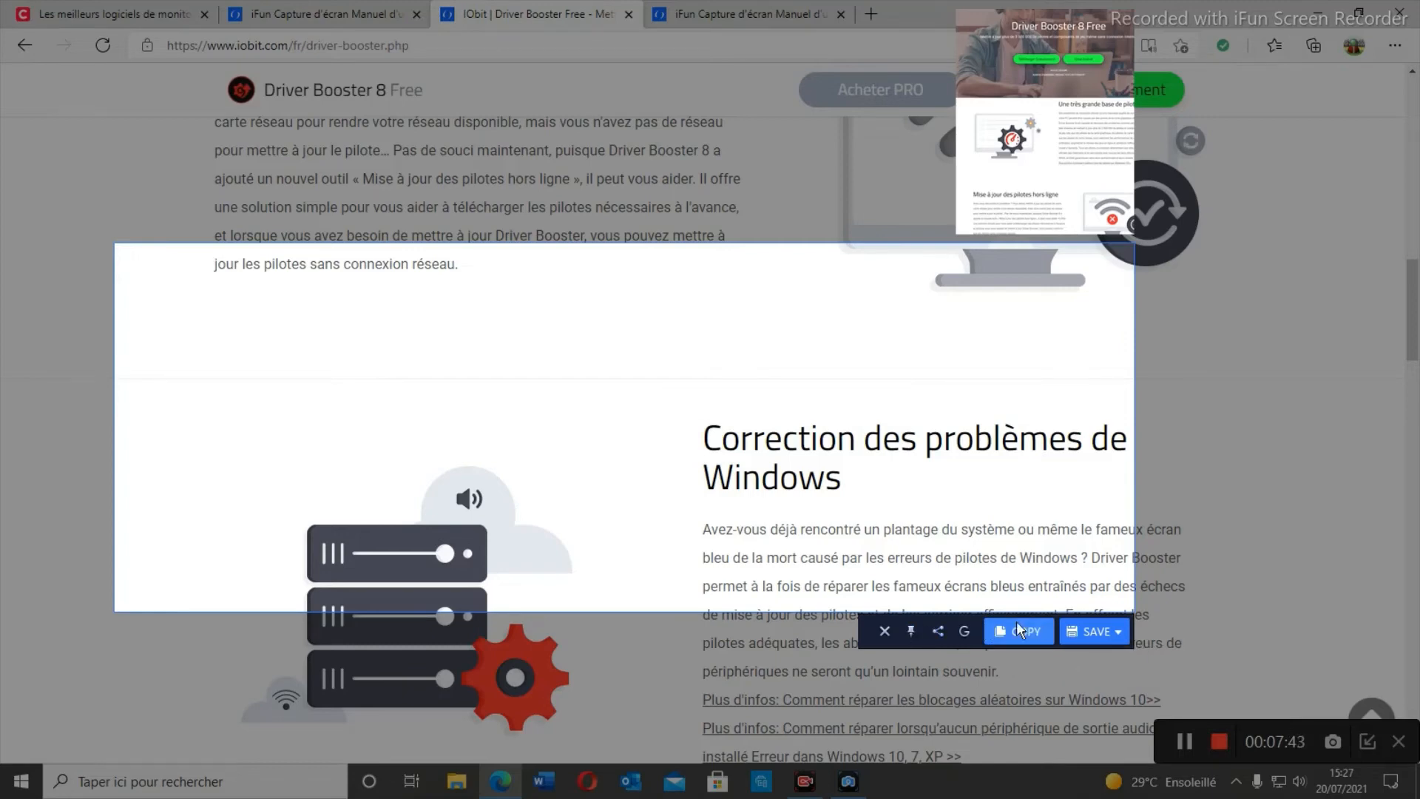
{"action": "left_click", "coordinate": [912, 630]}
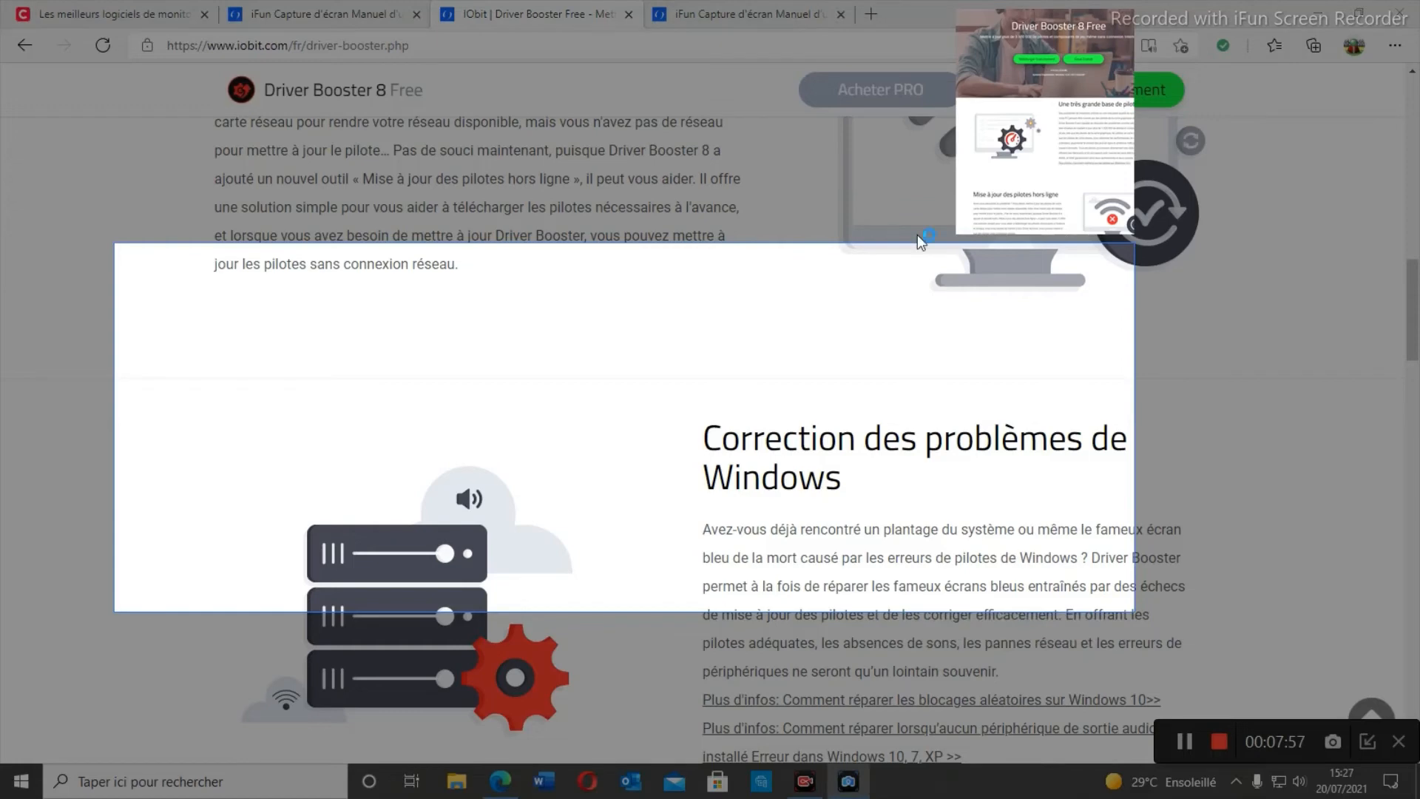
{"action": "key", "text": "Escape"}
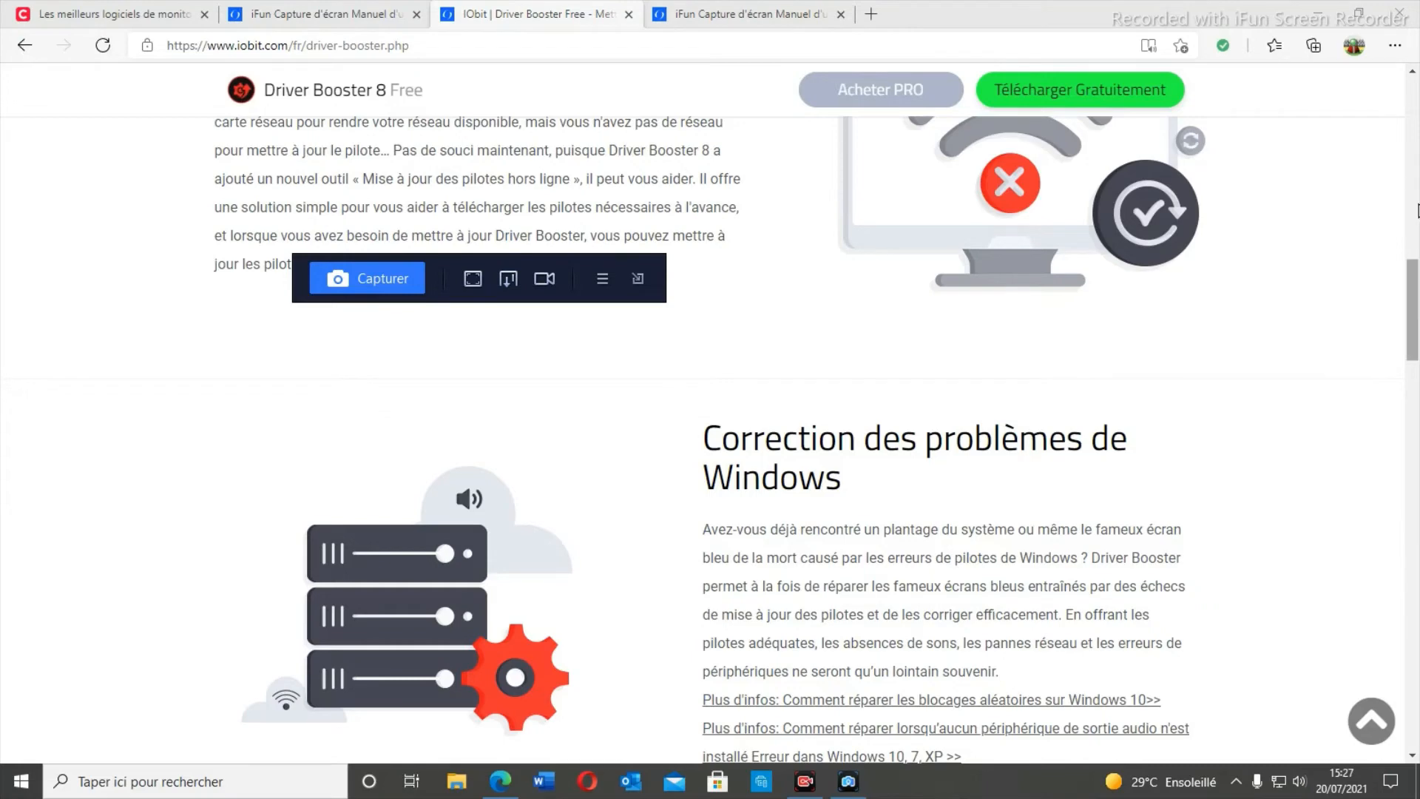
Return to the top of the page, reposition the pinned scrolling capture, and copy it to the clipboard.
{"action": "scroll", "coordinate": [1417, 210], "scroll_direction": "up", "scroll_amount": 15}
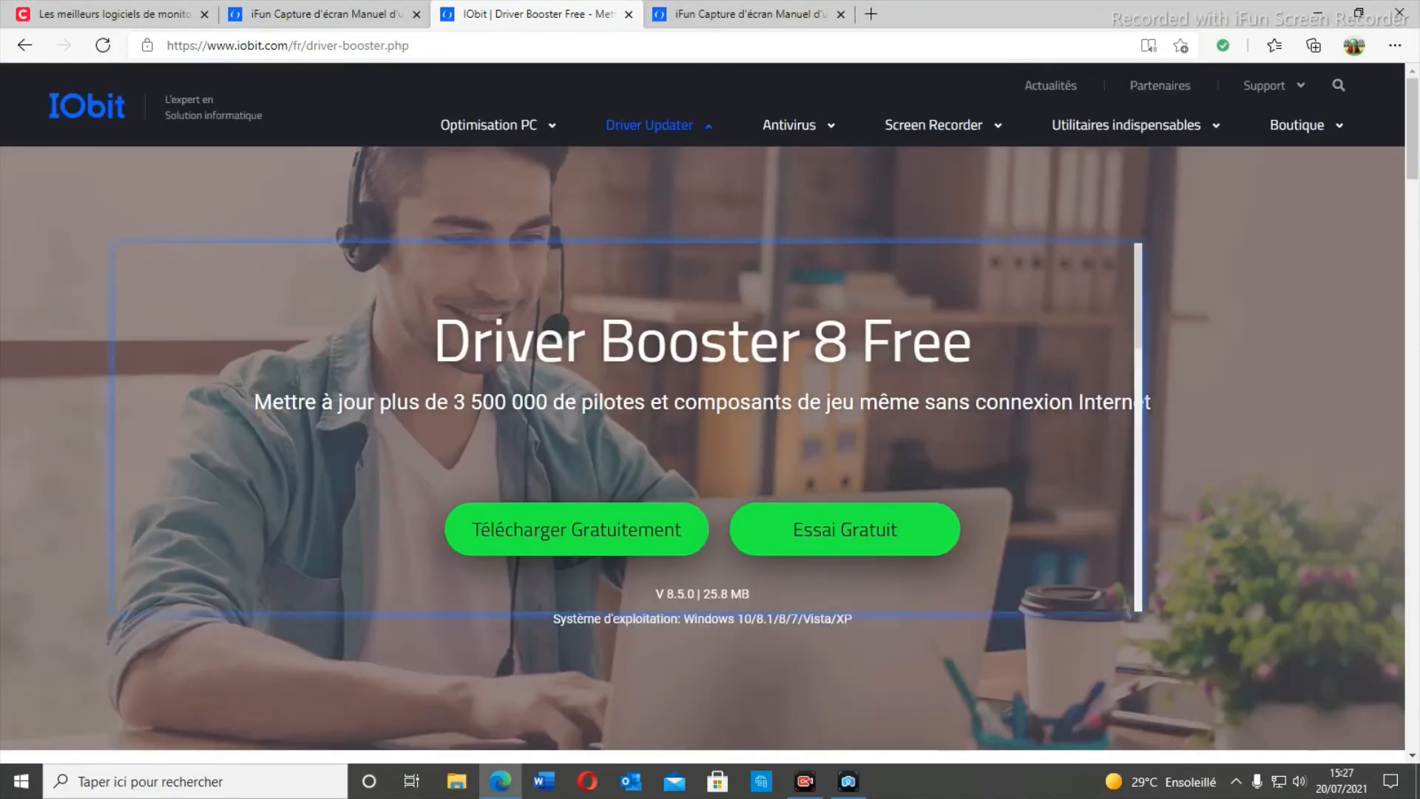
{"action": "left_click_drag", "start_coordinate": [880, 423], "coordinate": [1024, 449]}
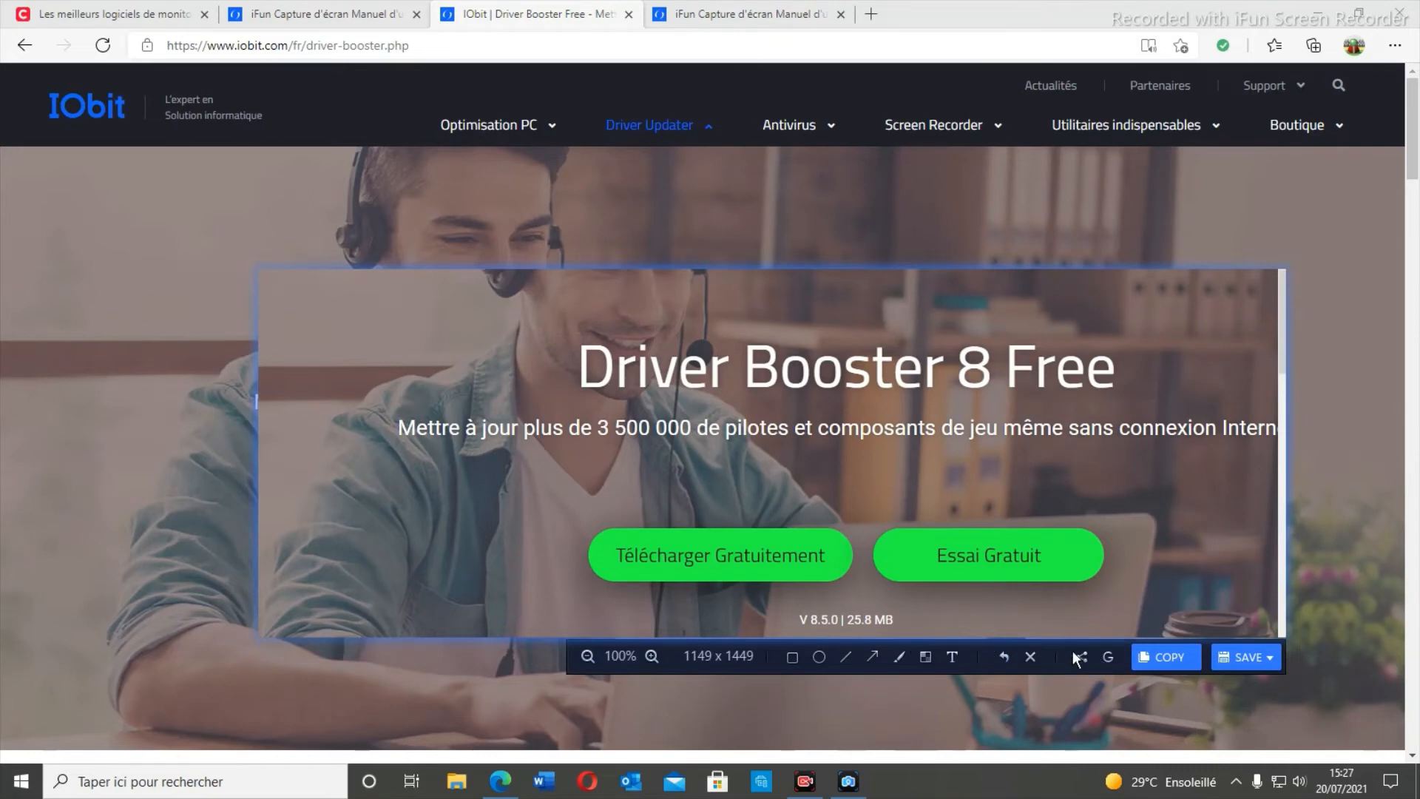
{"action": "left_click", "coordinate": [1179, 663]}
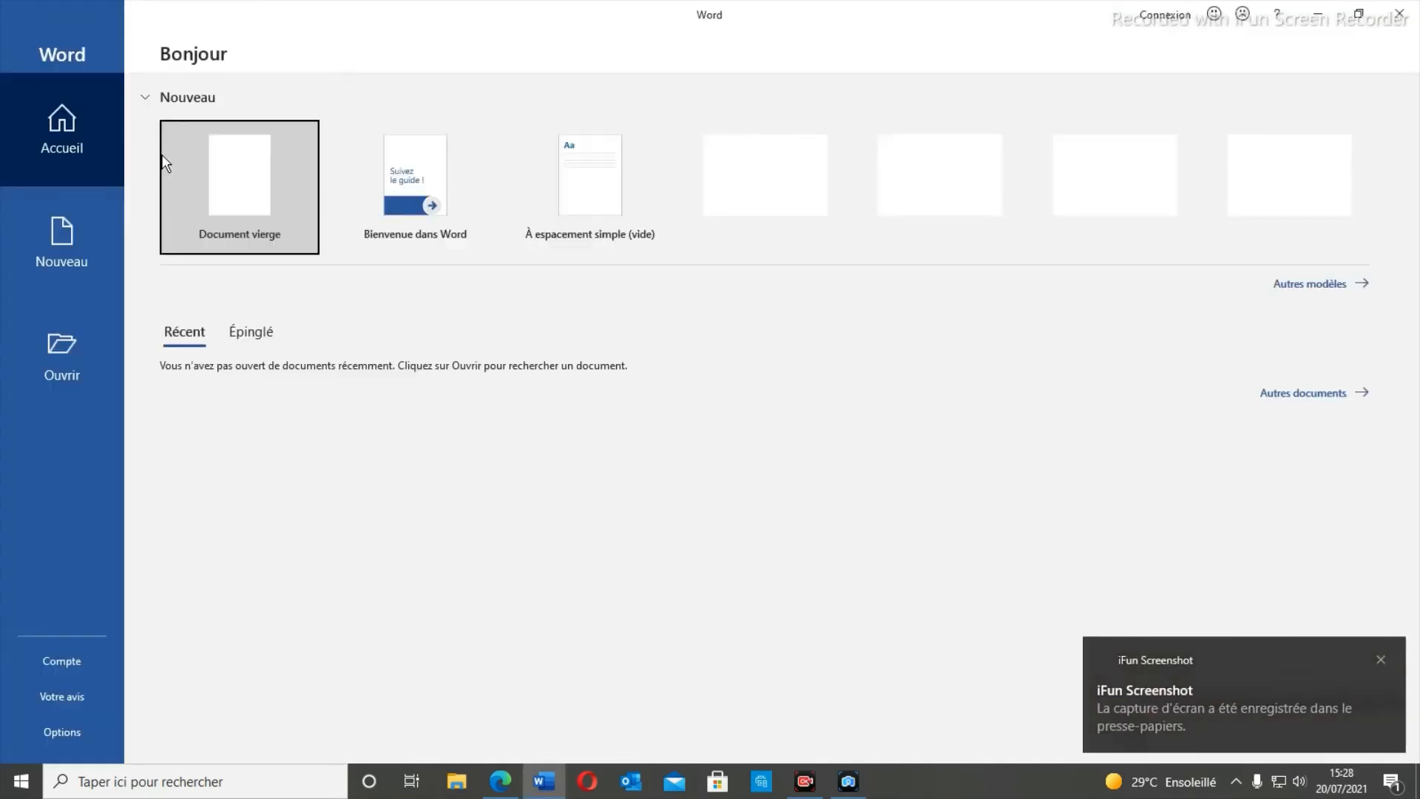
Create a blank document in Word and paste the copied scrolling capture into it.
{"action": "left_click", "coordinate": [255, 182]}
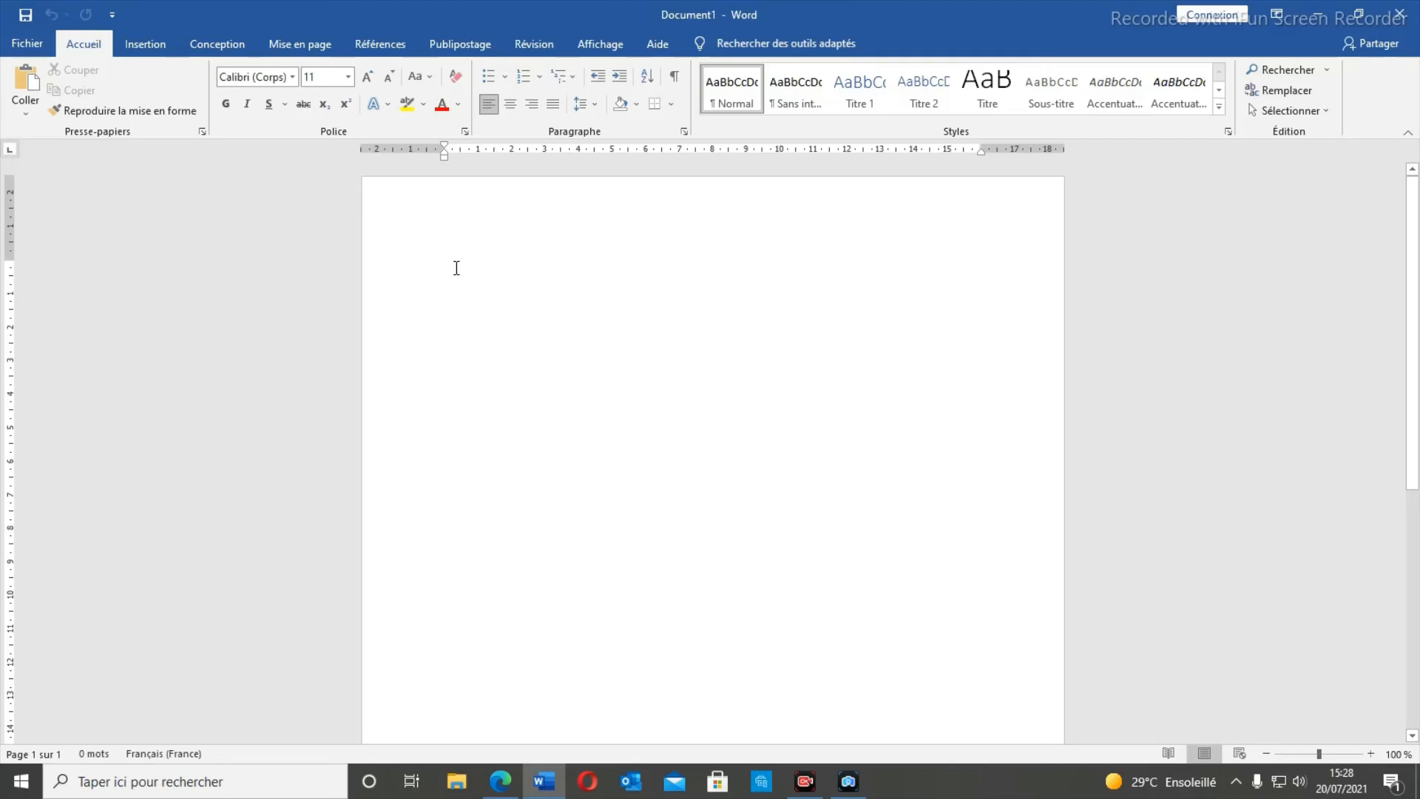
{"action": "right_click", "coordinate": [457, 268]}
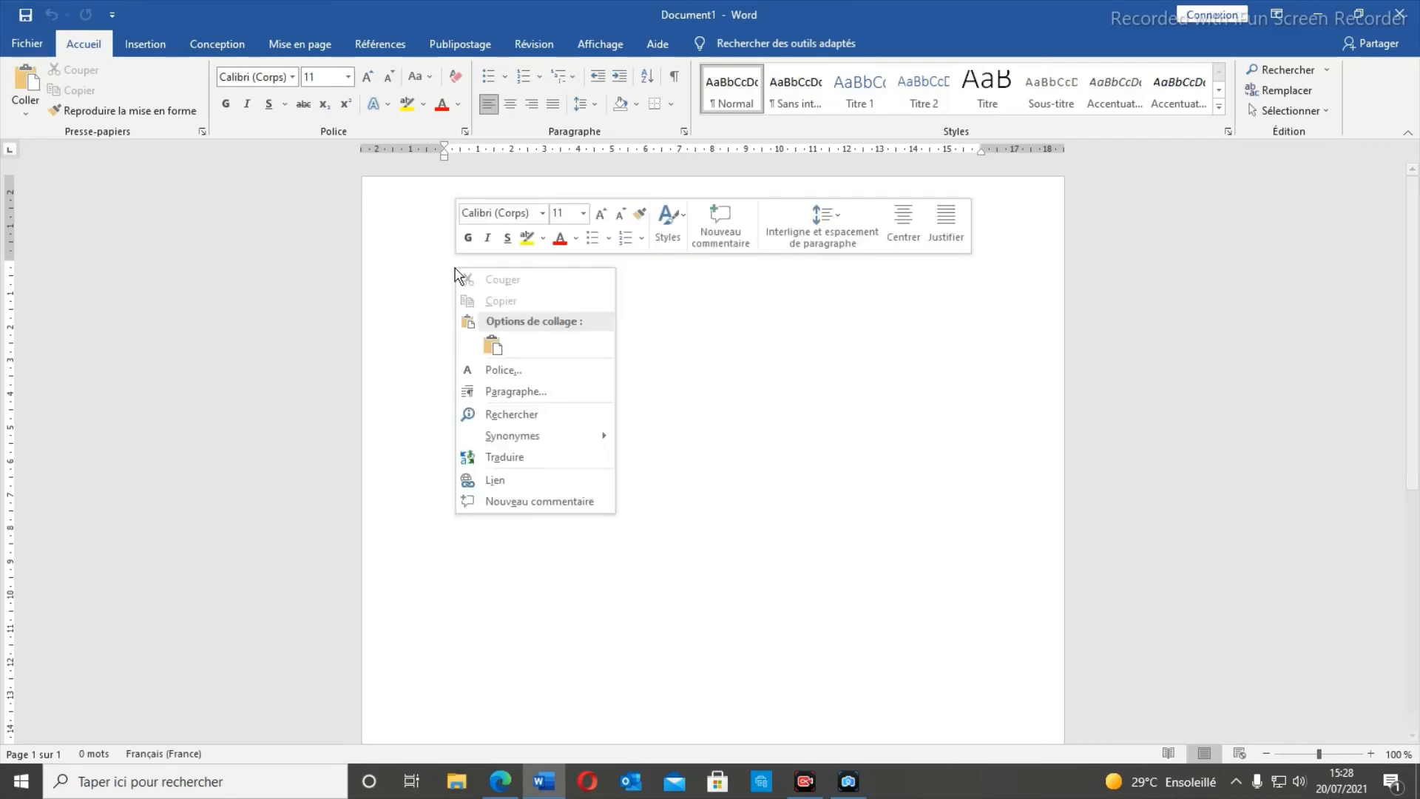
{"action": "left_click", "coordinate": [494, 354]}
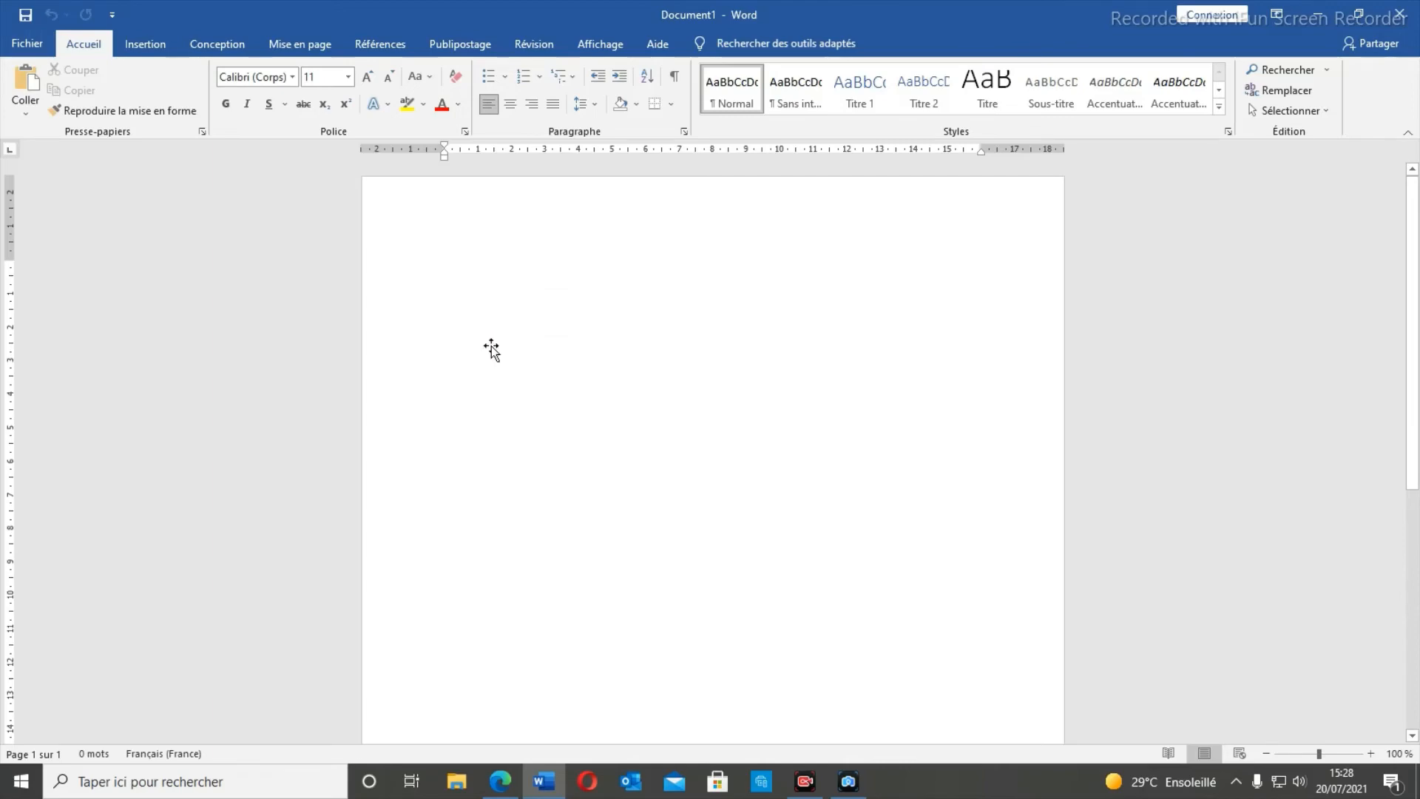
Examine the pasted scrolling capture in the document from the heading to the offline driver update section.
{"action": "scroll", "coordinate": [795, 385], "scroll_direction": "down", "scroll_amount": 5}
{"action": "scroll", "coordinate": [797, 482], "scroll_direction": "down", "scroll_amount": 3}
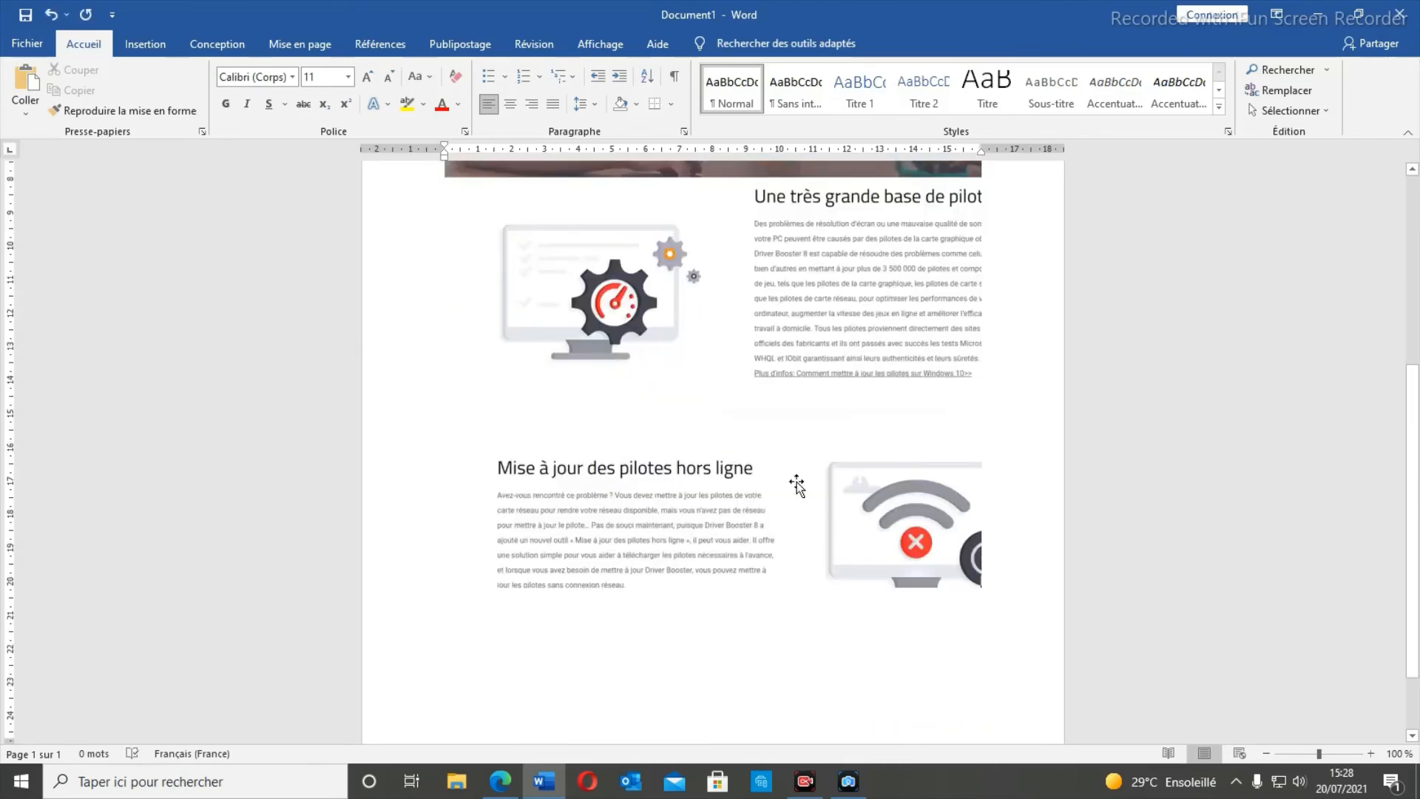
{"action": "scroll", "coordinate": [797, 482], "scroll_direction": "up", "scroll_amount": 8}
{"action": "scroll", "coordinate": [797, 482], "scroll_direction": "down", "scroll_amount": 8}
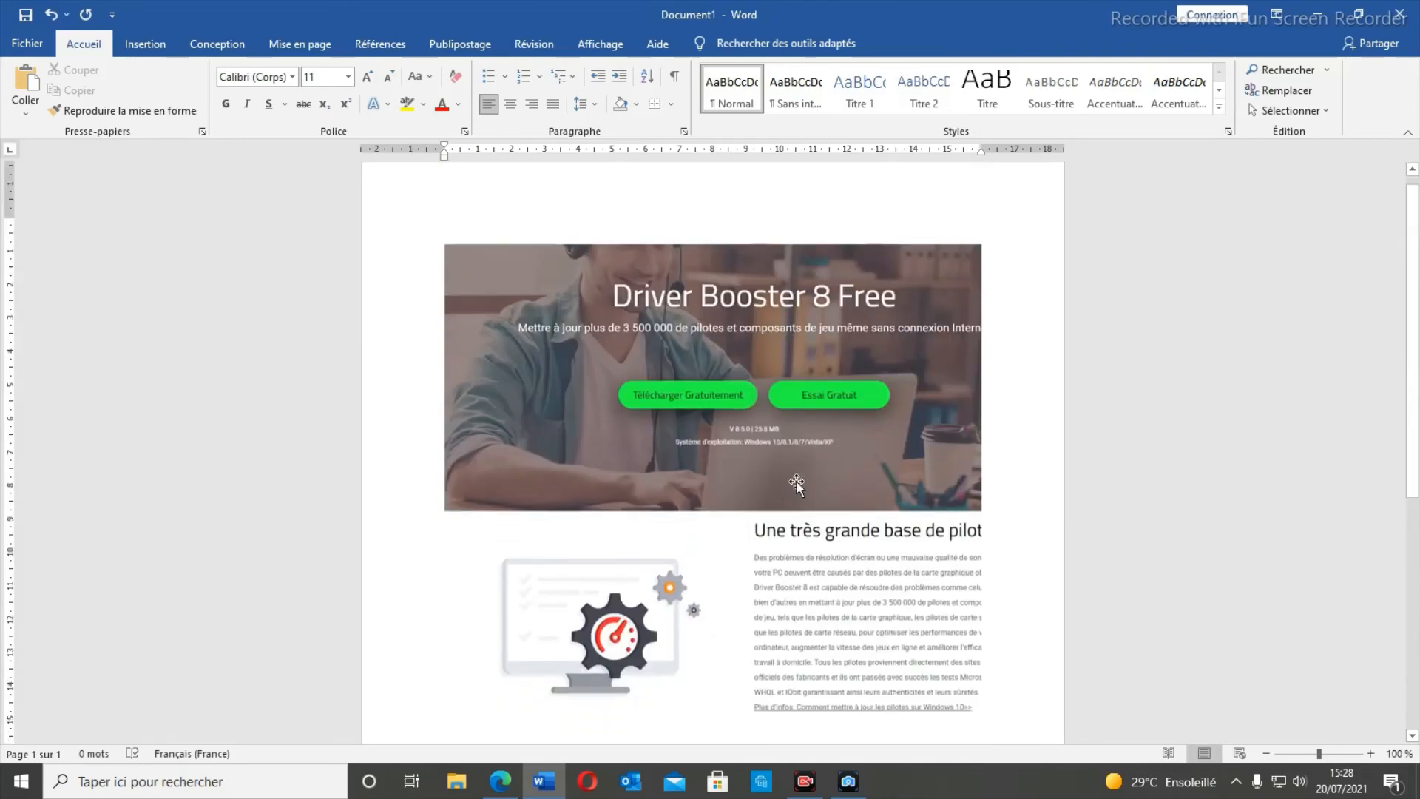
{"action": "scroll", "coordinate": [797, 482], "scroll_direction": "up", "scroll_amount": 4}
{"action": "scroll", "coordinate": [797, 481], "scroll_direction": "up", "scroll_amount": 5}
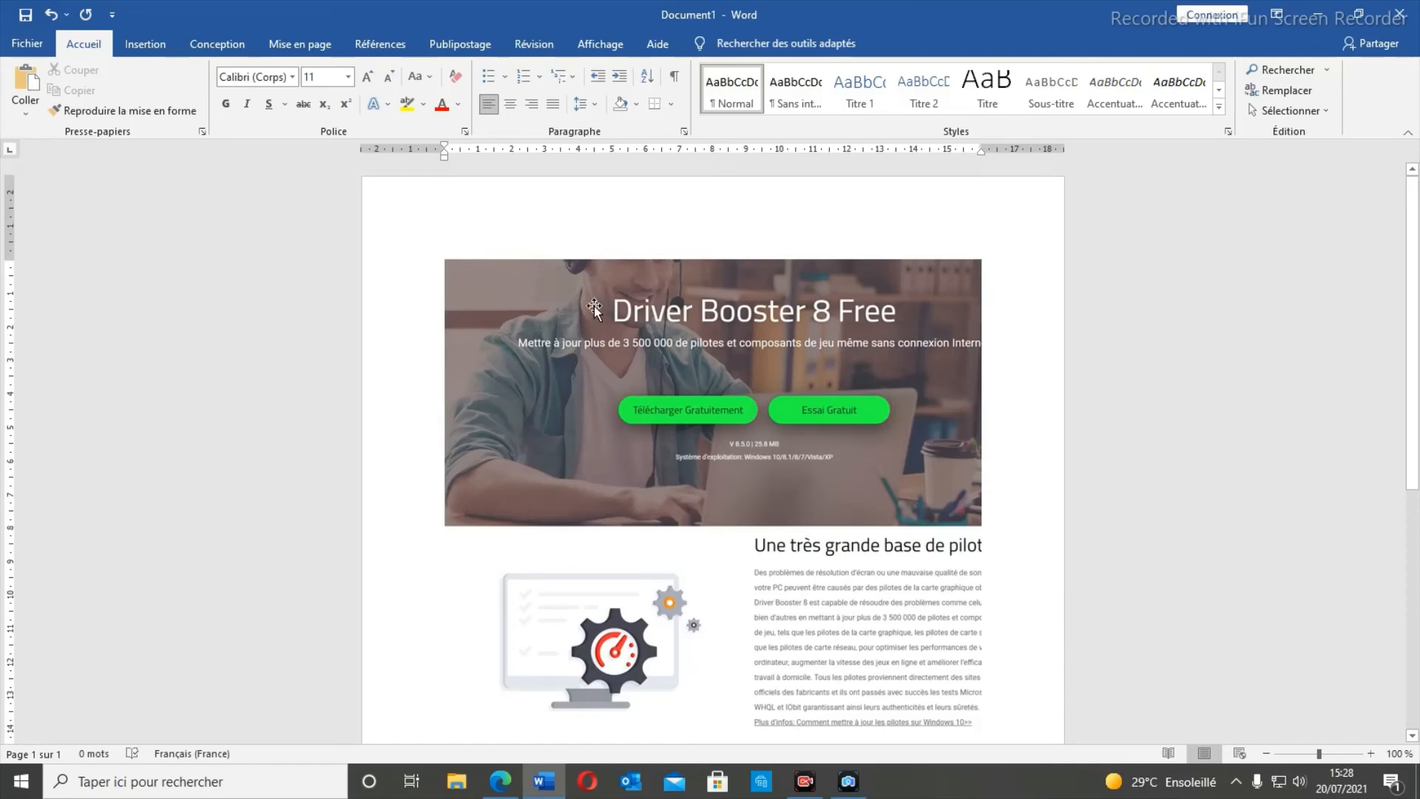
{"action": "scroll", "coordinate": [727, 478], "scroll_direction": "down", "scroll_amount": 2}
{"action": "scroll", "coordinate": [728, 478], "scroll_direction": "down", "scroll_amount": 8}
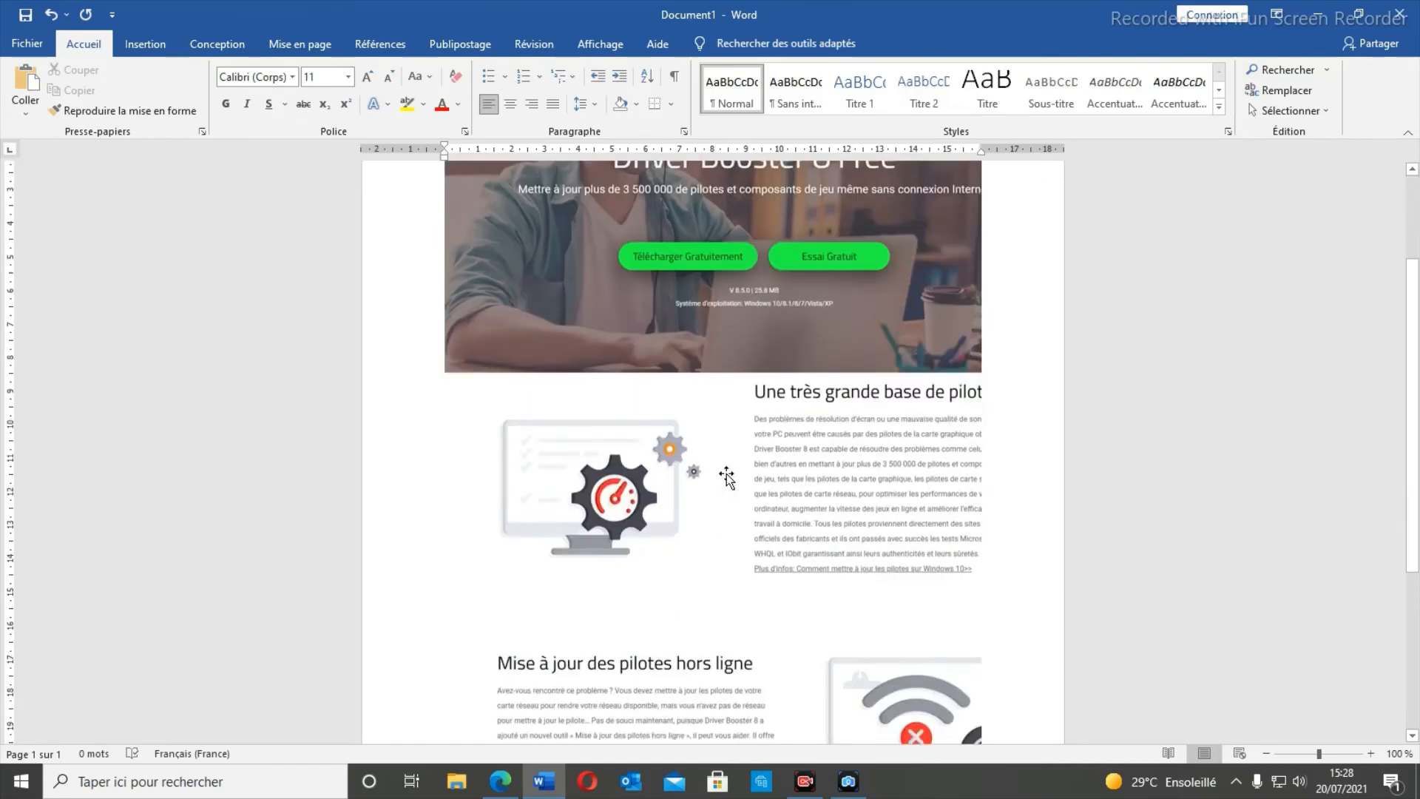
{"action": "scroll", "coordinate": [729, 469], "scroll_direction": "up", "scroll_amount": 8}
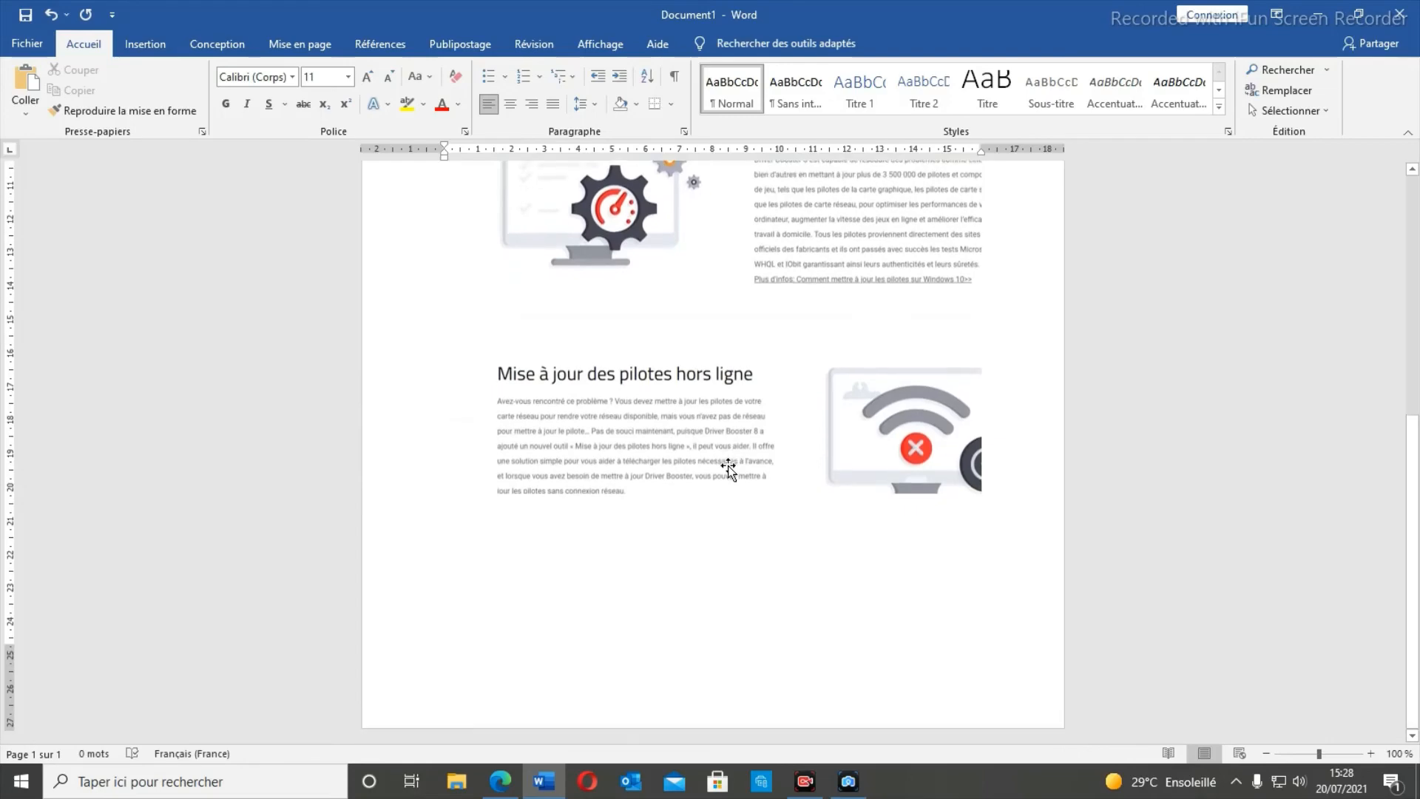
{"action": "scroll", "coordinate": [725, 506], "scroll_direction": "down", "scroll_amount": 2}
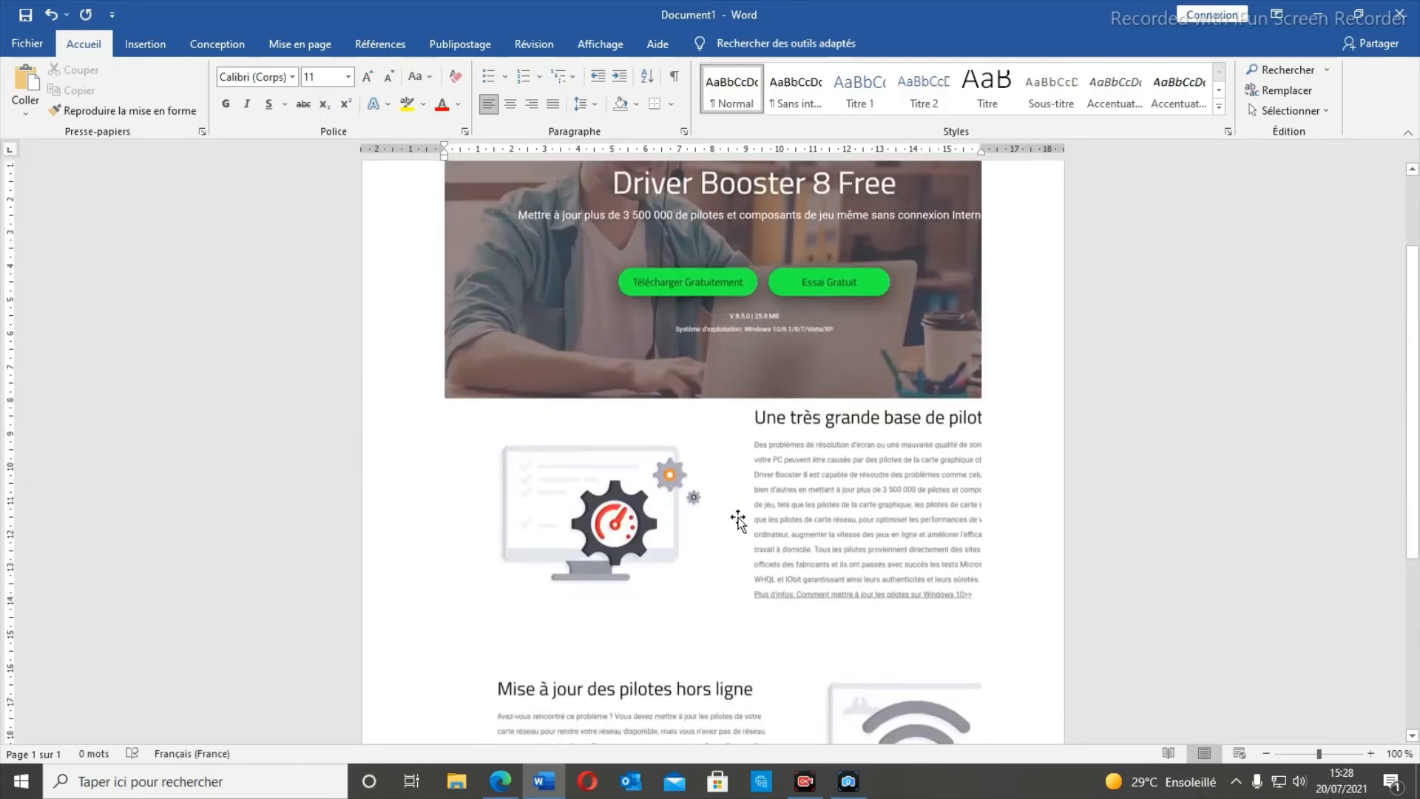
{"action": "scroll", "coordinate": [739, 521], "scroll_direction": "up", "scroll_amount": 3}
{"action": "scroll", "coordinate": [739, 520], "scroll_direction": "down", "scroll_amount": 2}
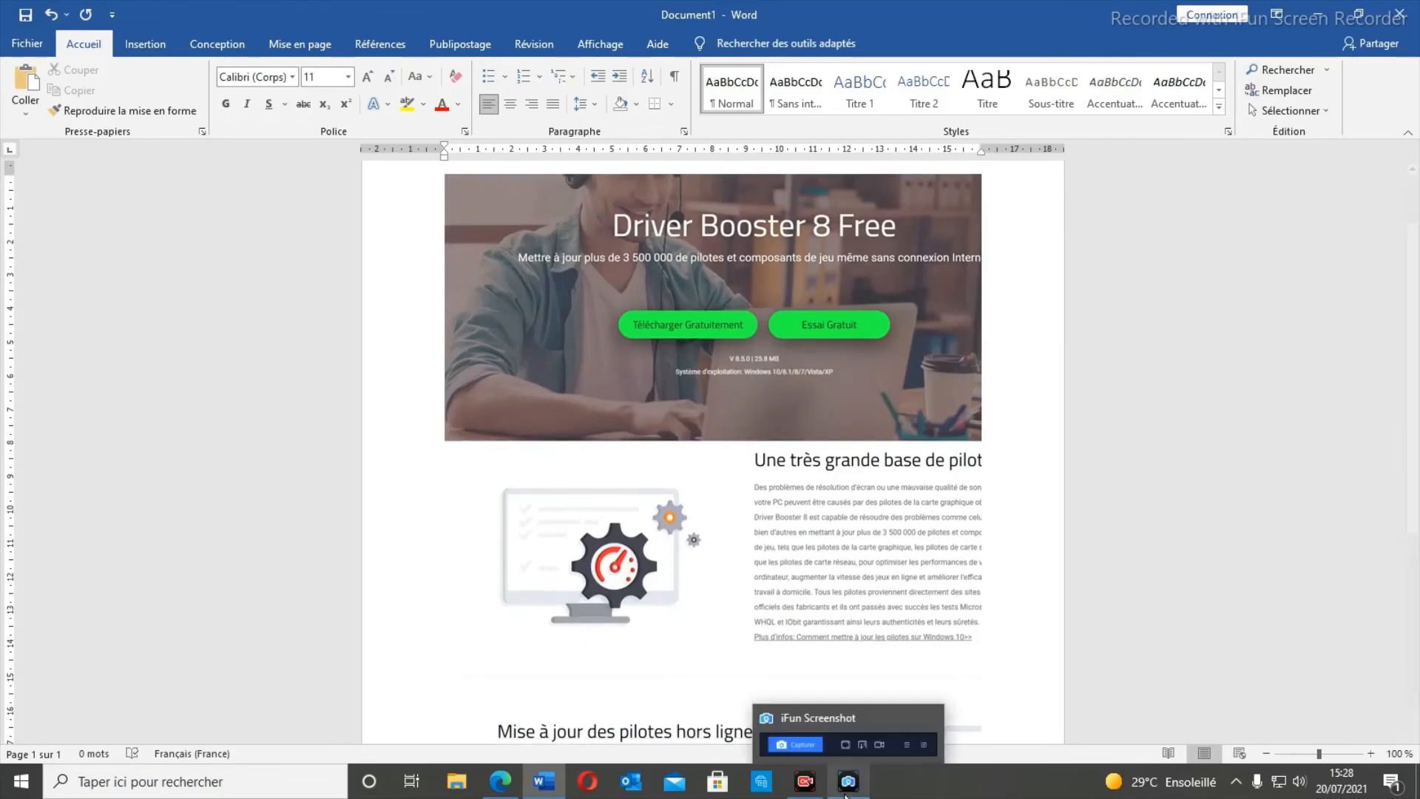
Start a new screen capture and select an area of about 744 x 329 pixels around the download buttons and the section below in the Word document.
{"action": "left_click", "coordinate": [846, 793]}
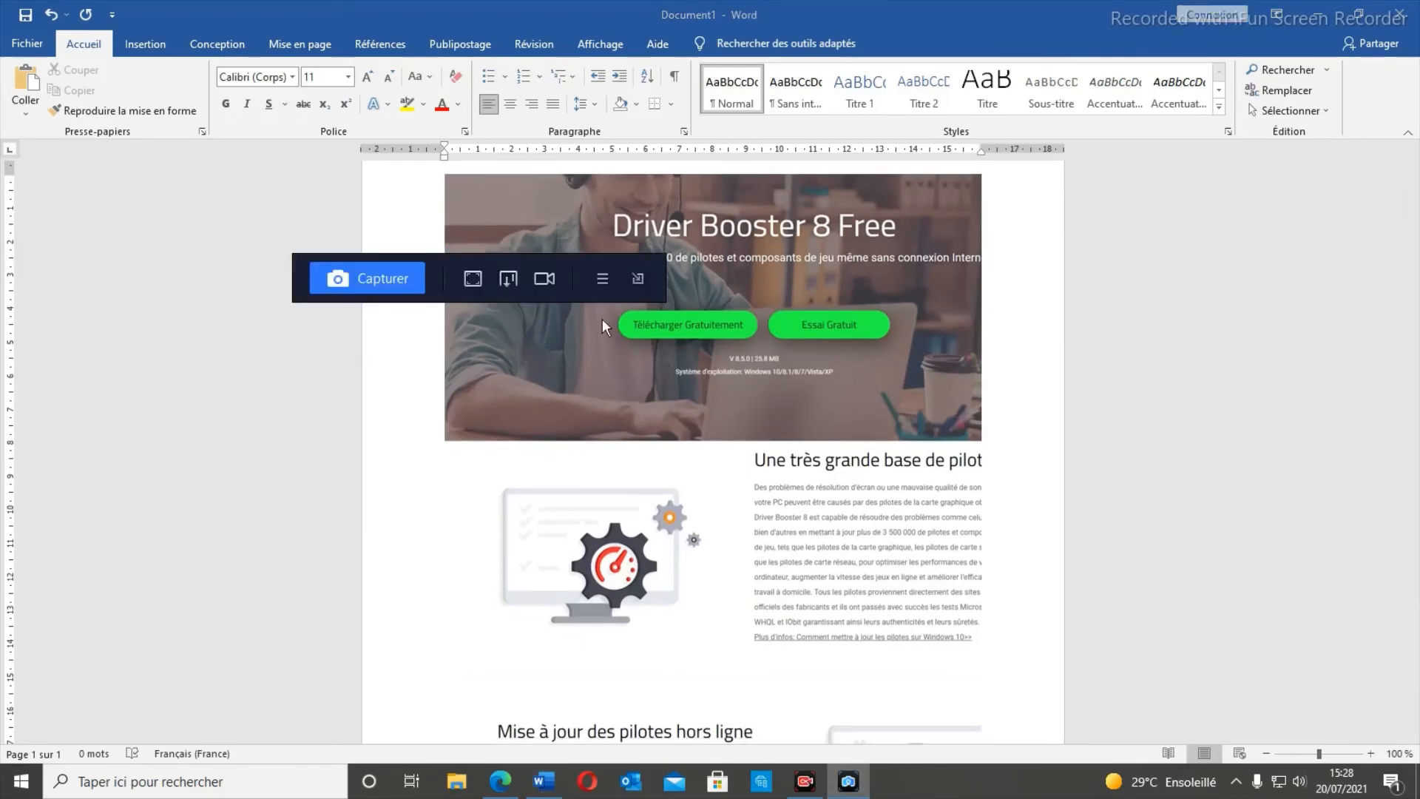
{"action": "left_click", "coordinate": [508, 277]}
{"action": "left_click", "coordinate": [373, 280]}
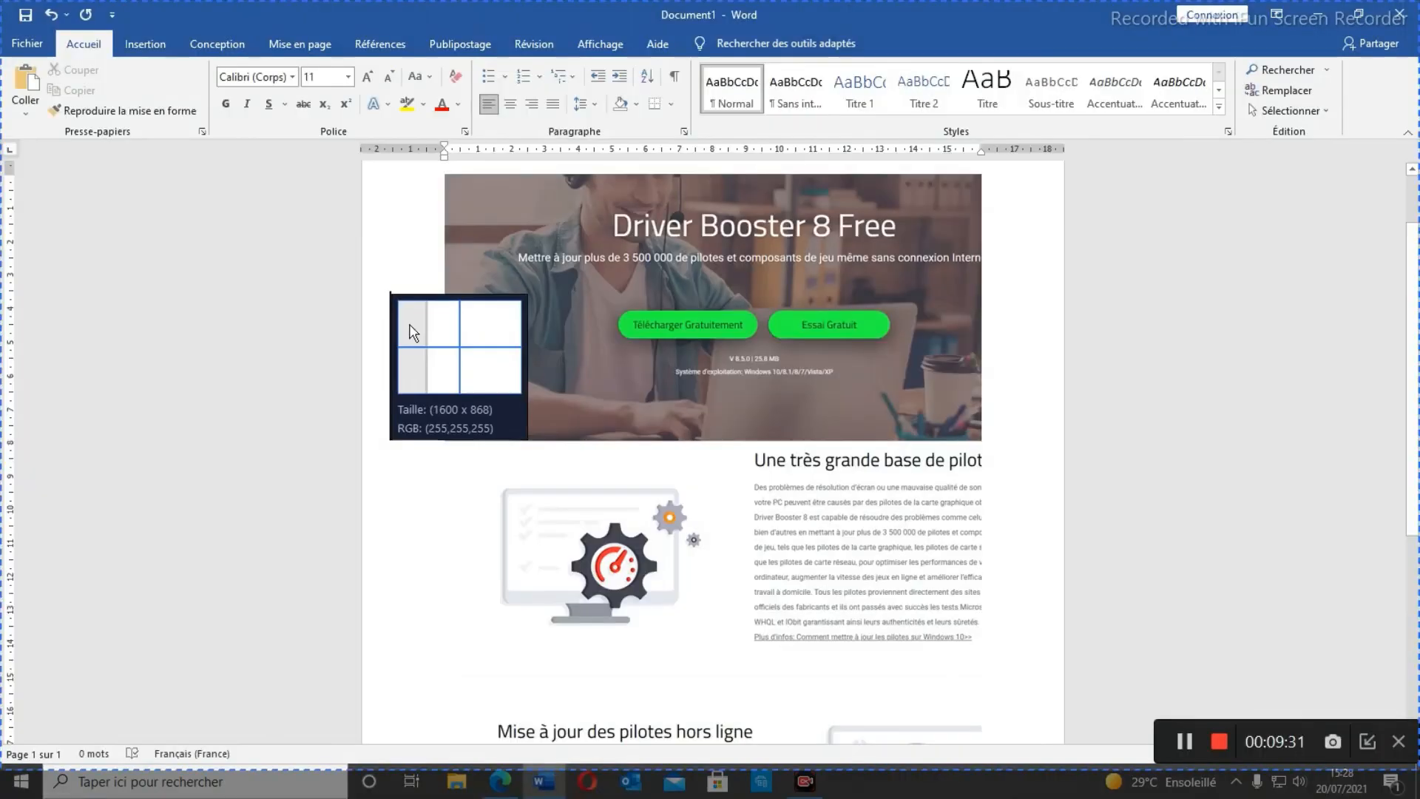
{"action": "left_click_drag", "start_coordinate": [414, 300], "coordinate": [1073, 592]}
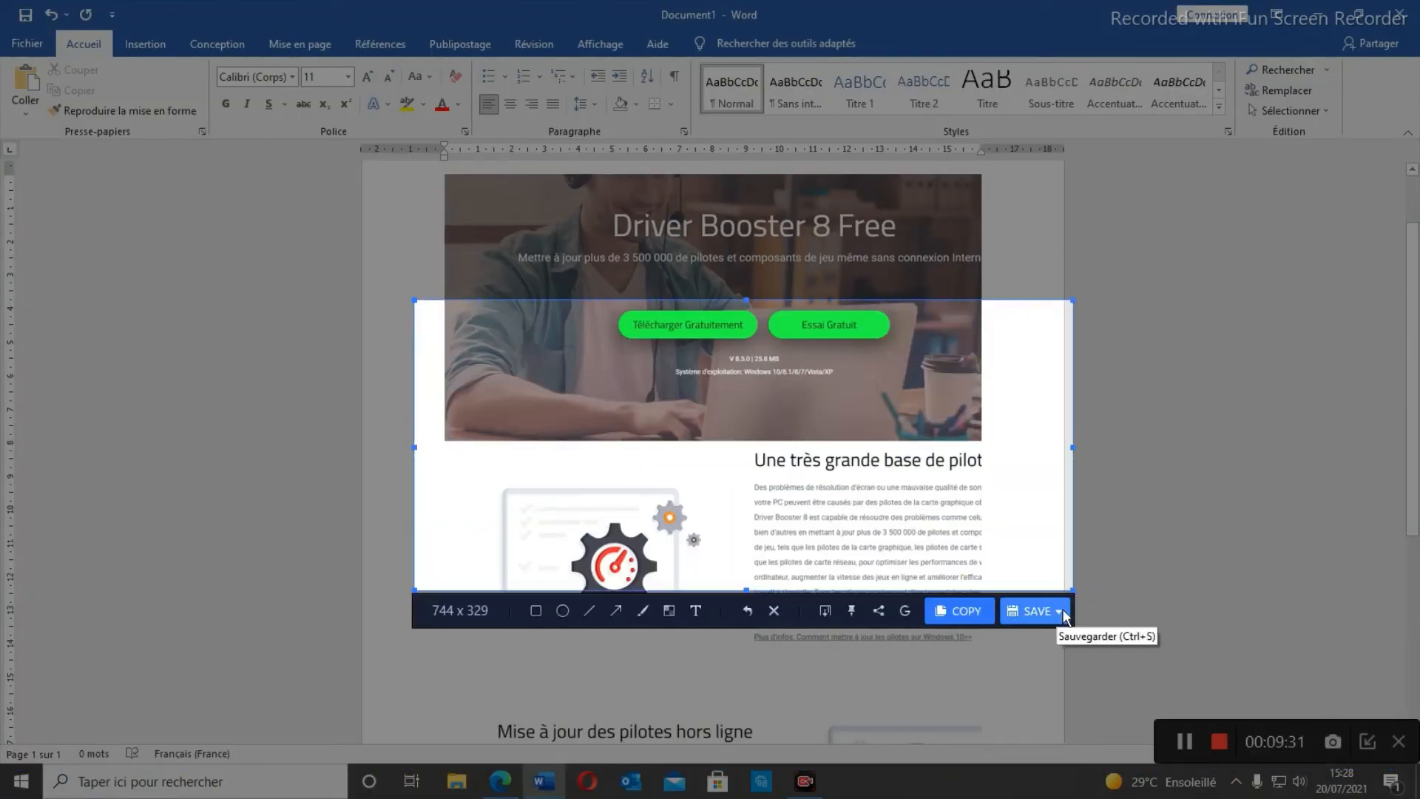
Review the default save folder option for screen captures, close it, and show the available sharing destinations.
{"action": "left_click", "coordinate": [1061, 611]}
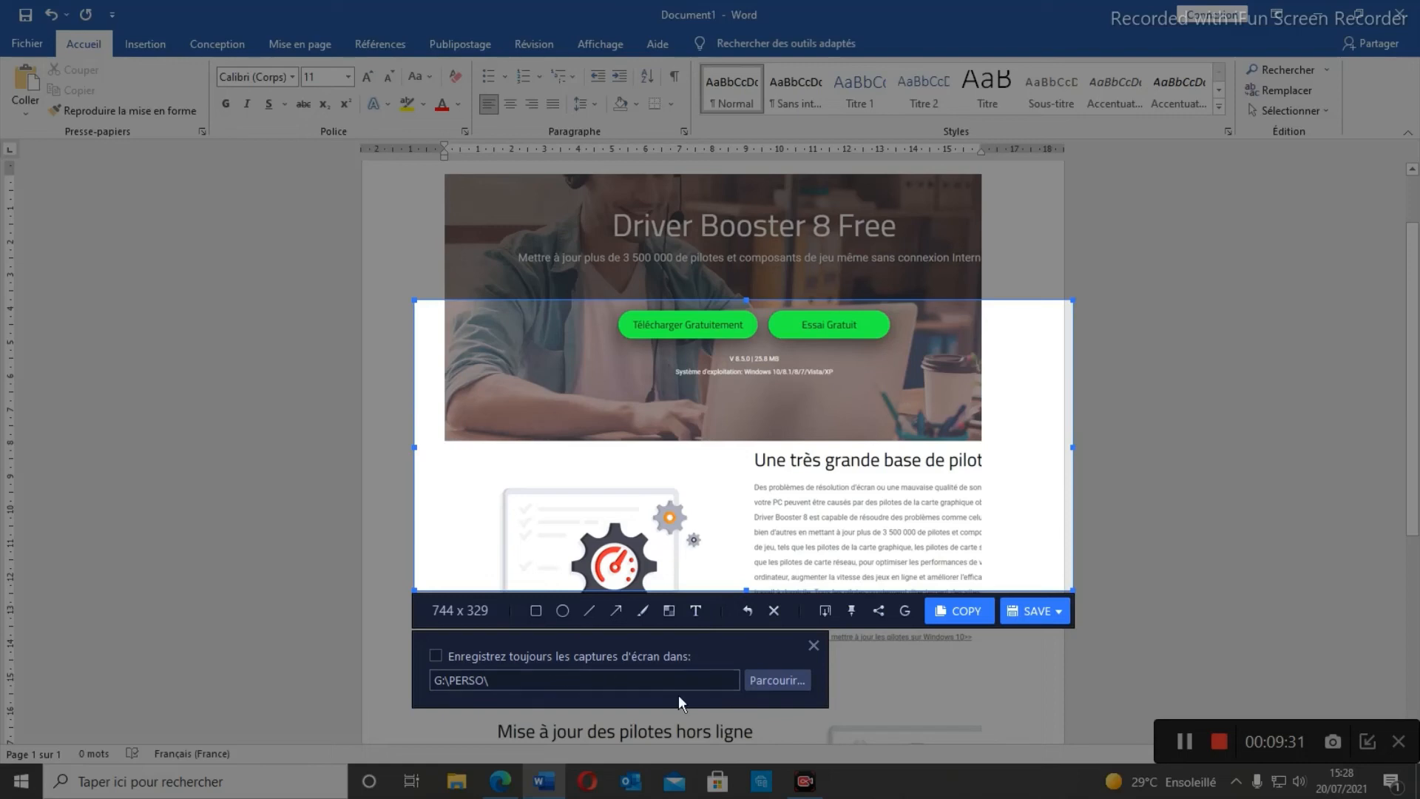
{"action": "left_click", "coordinate": [812, 645]}
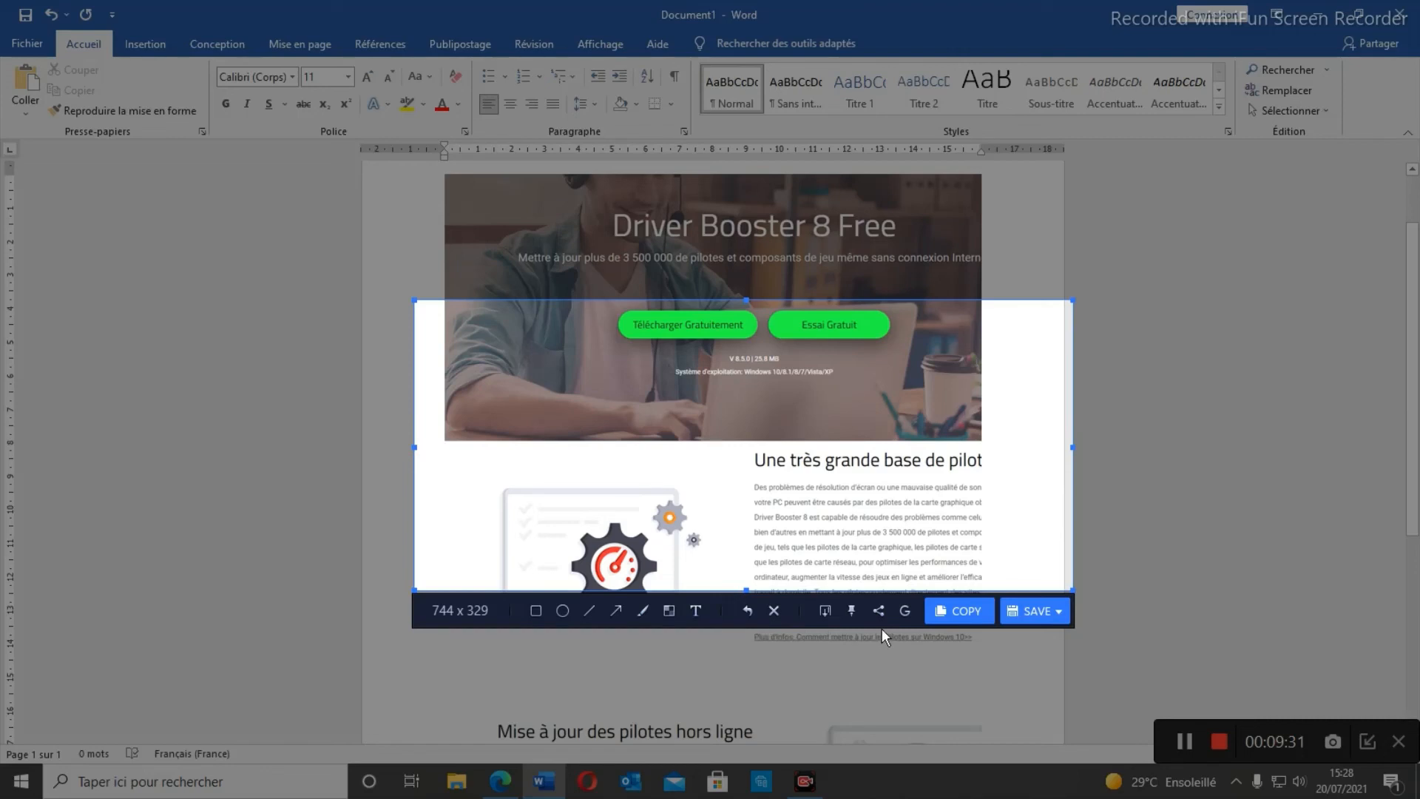
{"action": "left_click", "coordinate": [880, 611]}
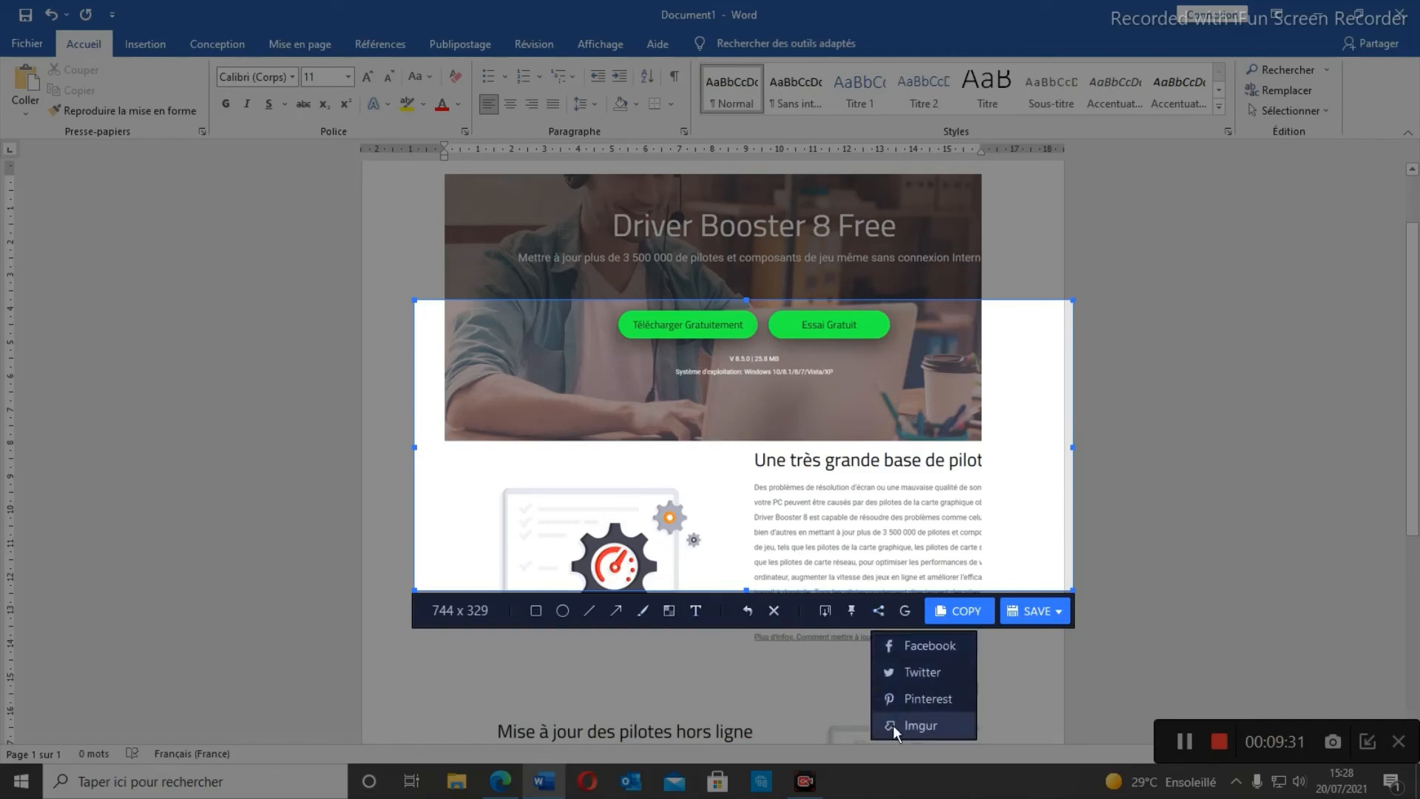
Leave the sharing options and run a Google image search on the captured area.
{"action": "left_click", "coordinate": [908, 619]}
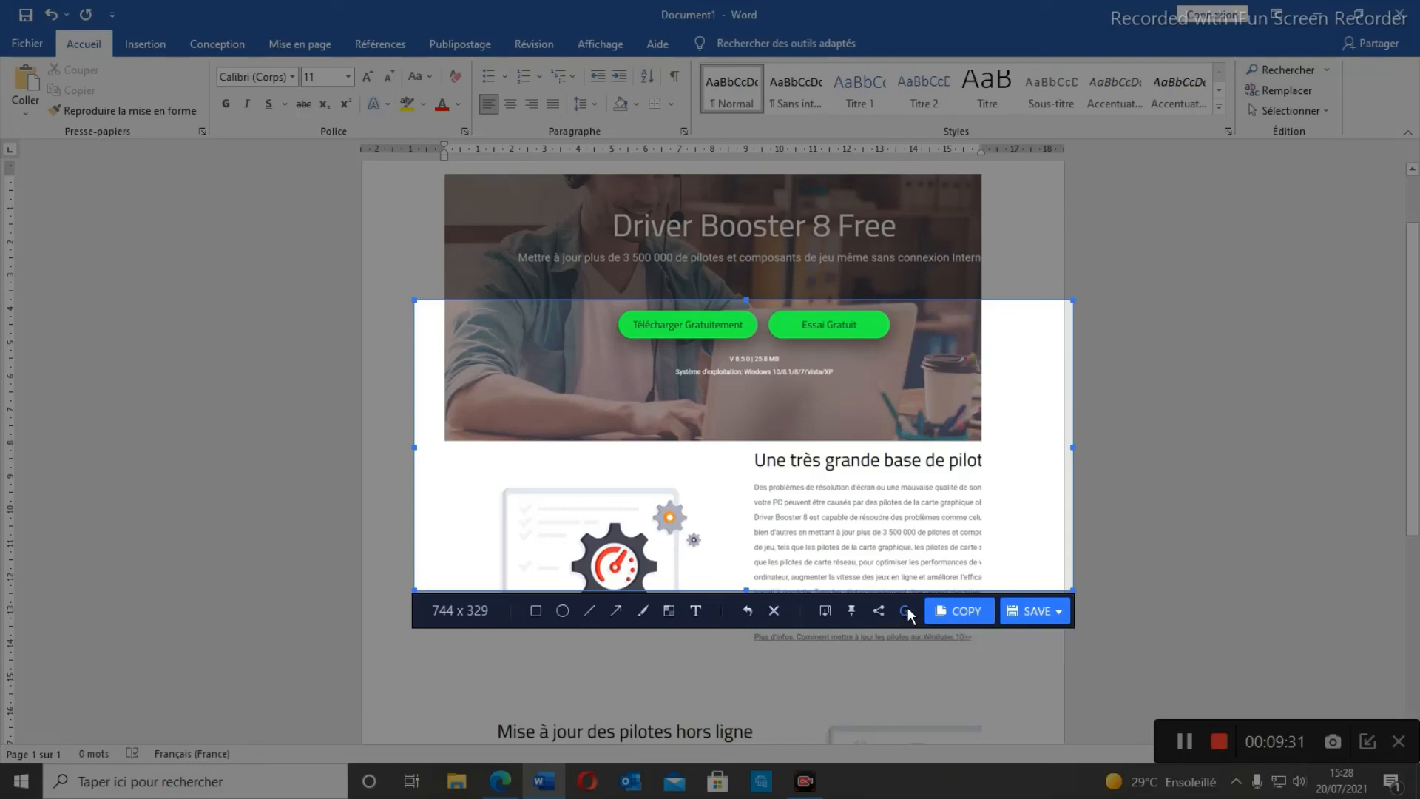
{"action": "left_click", "coordinate": [906, 611]}
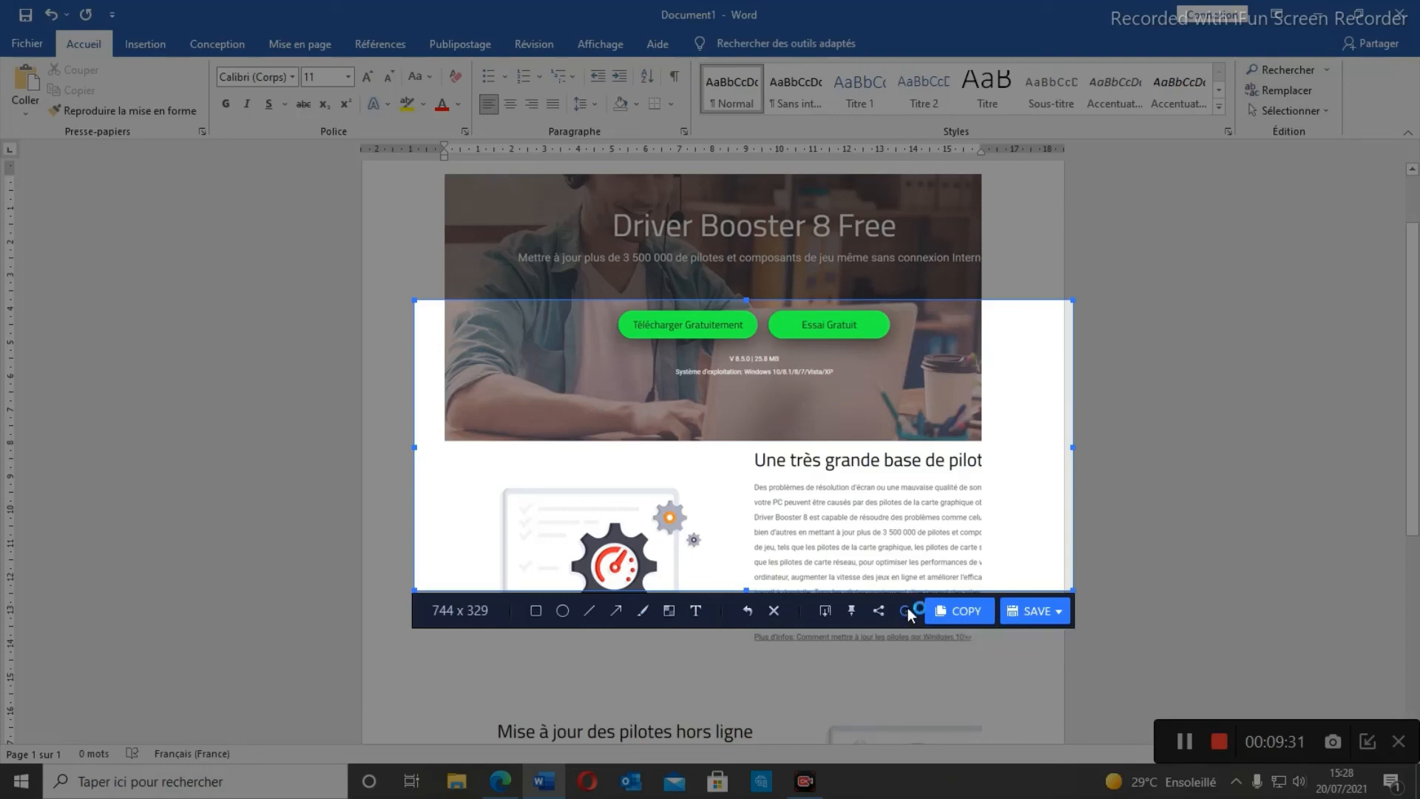